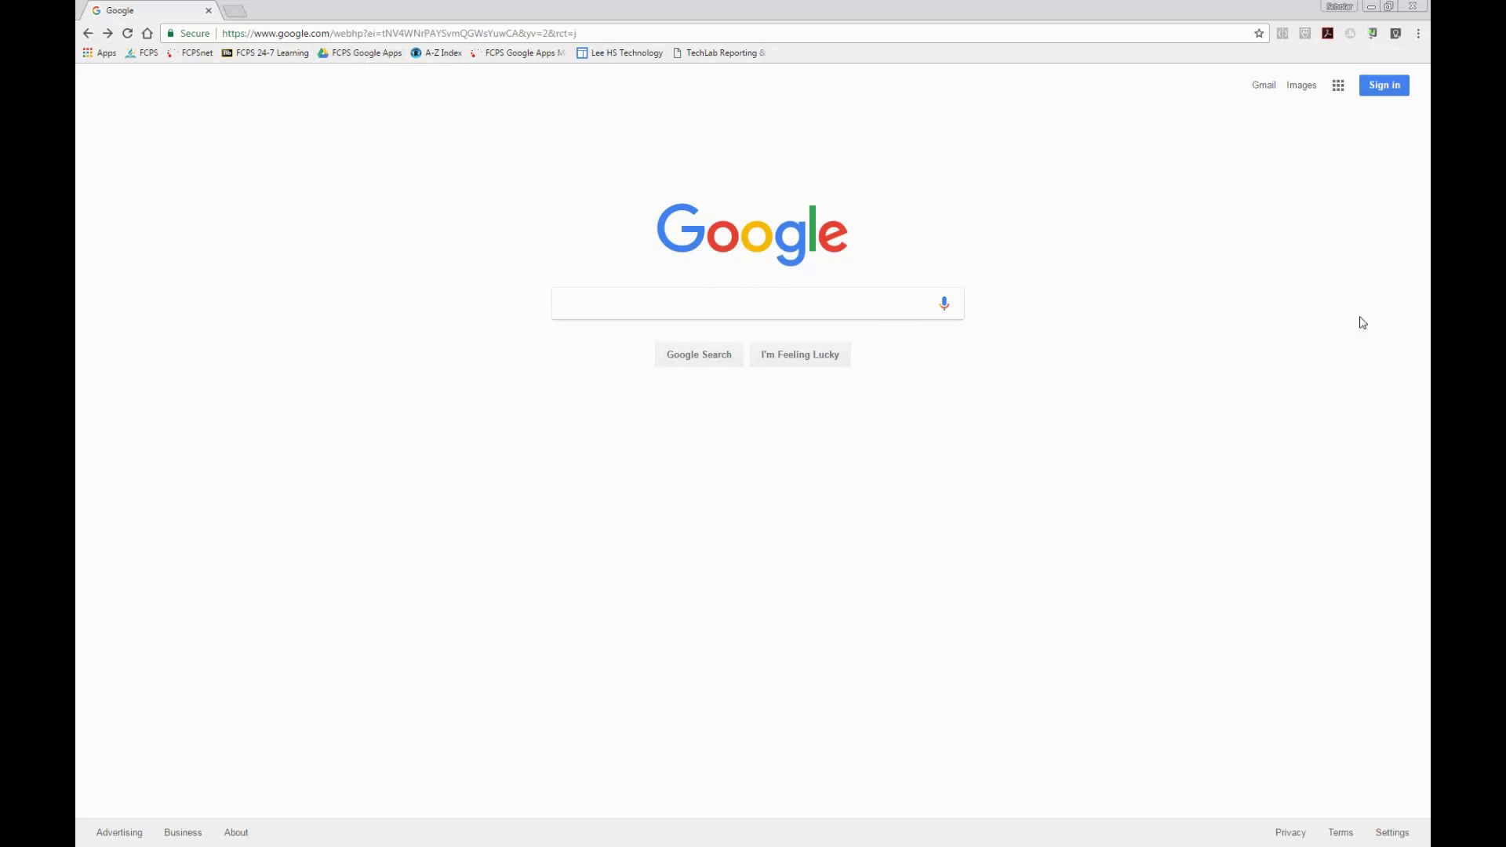
Step: Sign in to Google with the school account and its password
left_click(1381, 88)
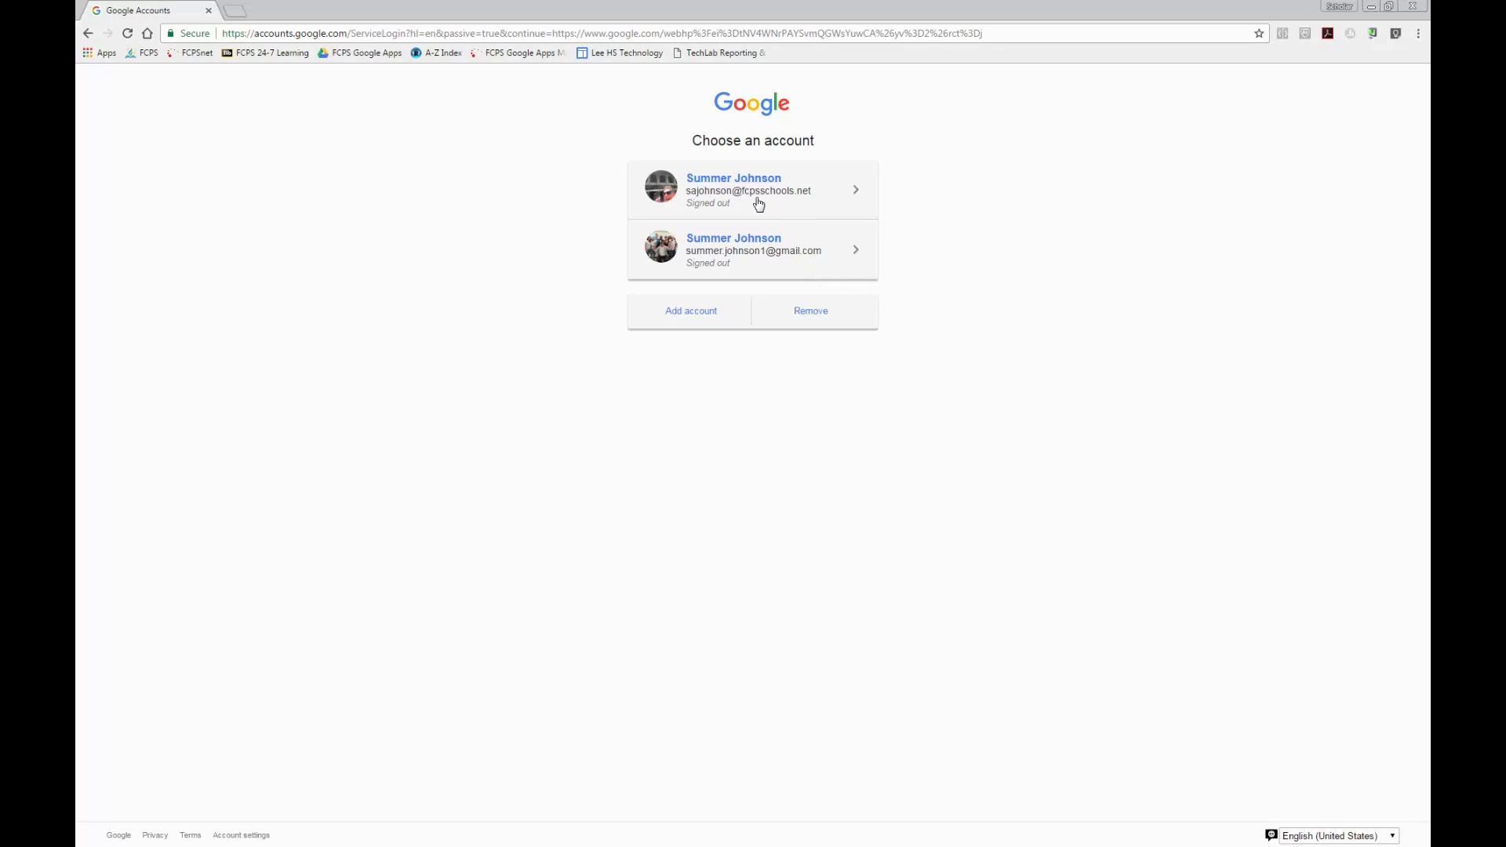
left_click(839, 193)
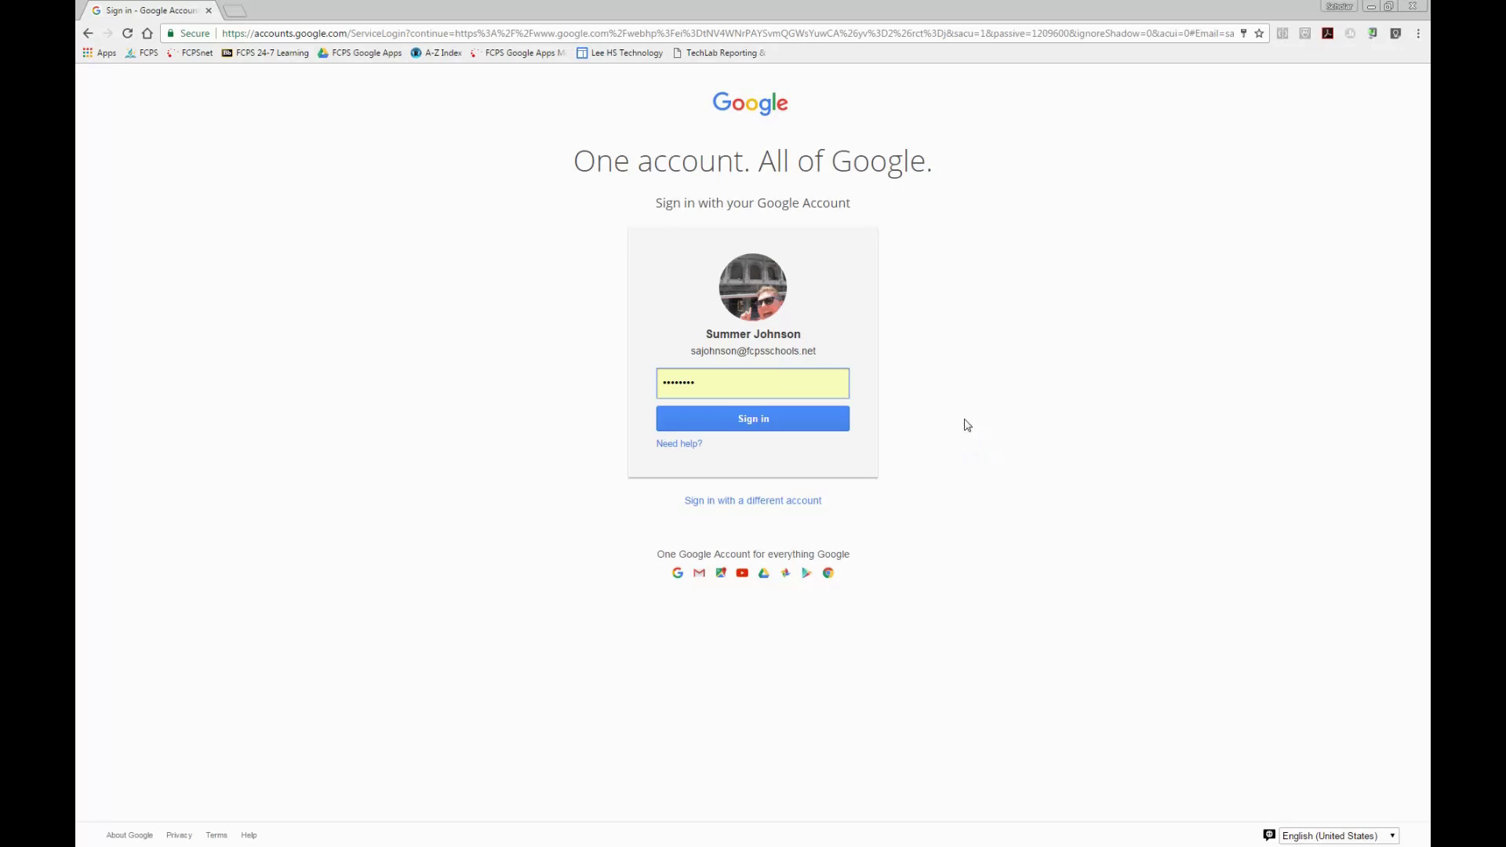
left_click(768, 421)
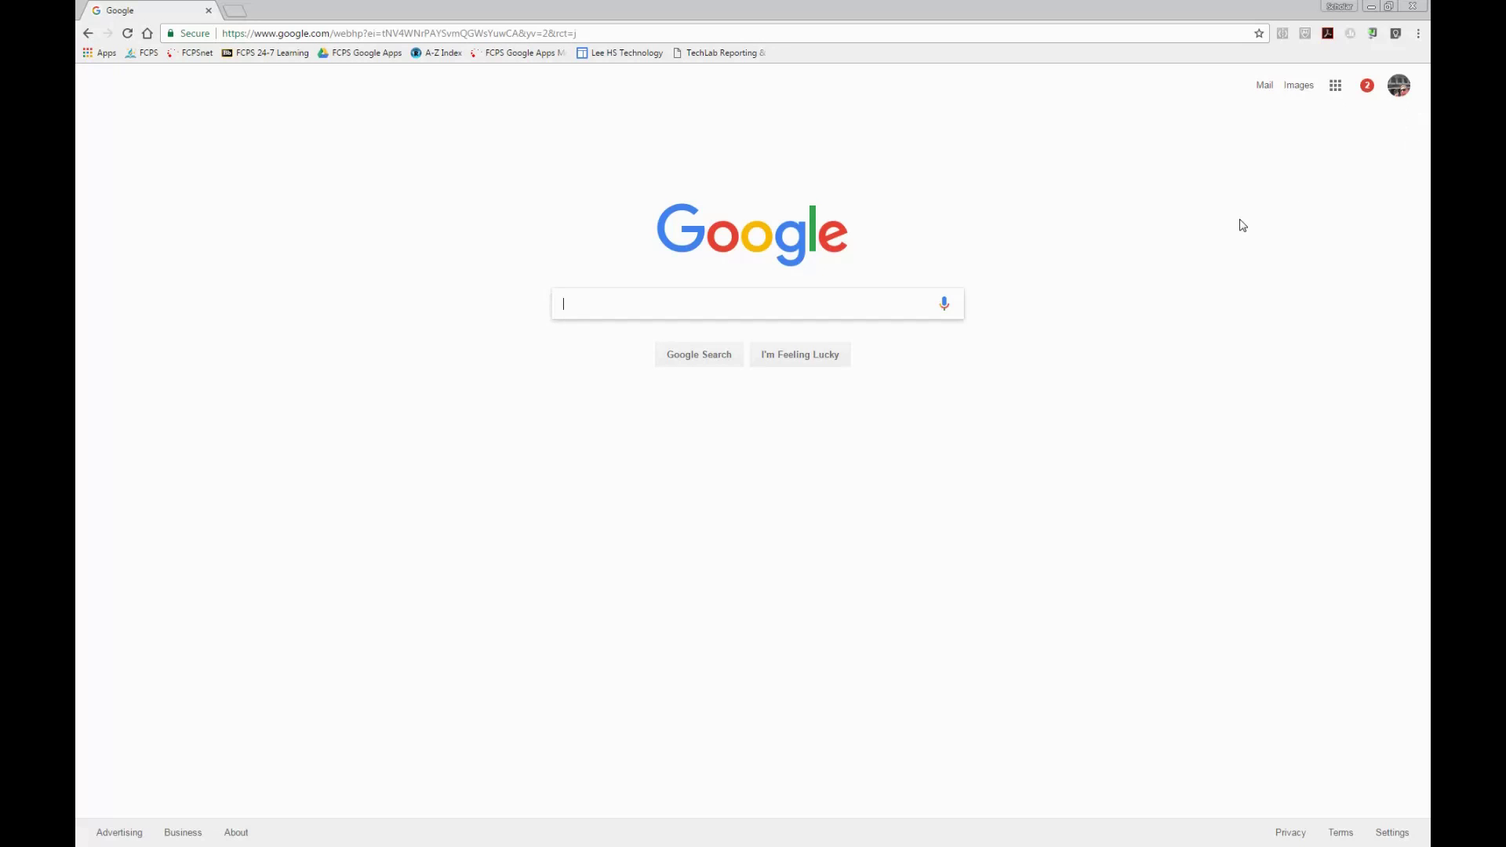
Step: Open Google Drive's My Drive from the Google apps grid
left_click(1336, 91)
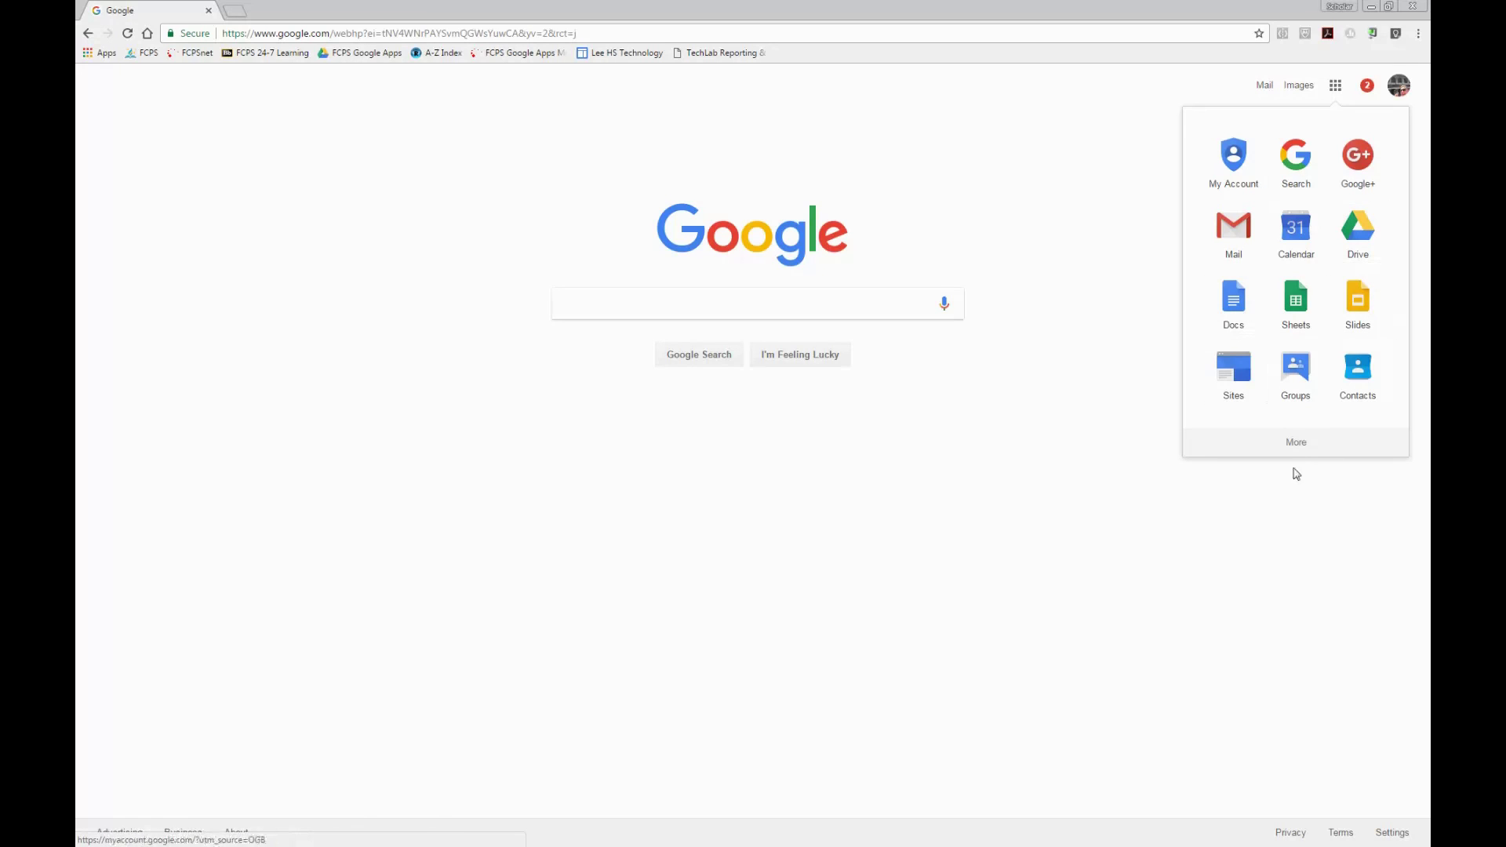
left_click(1355, 239)
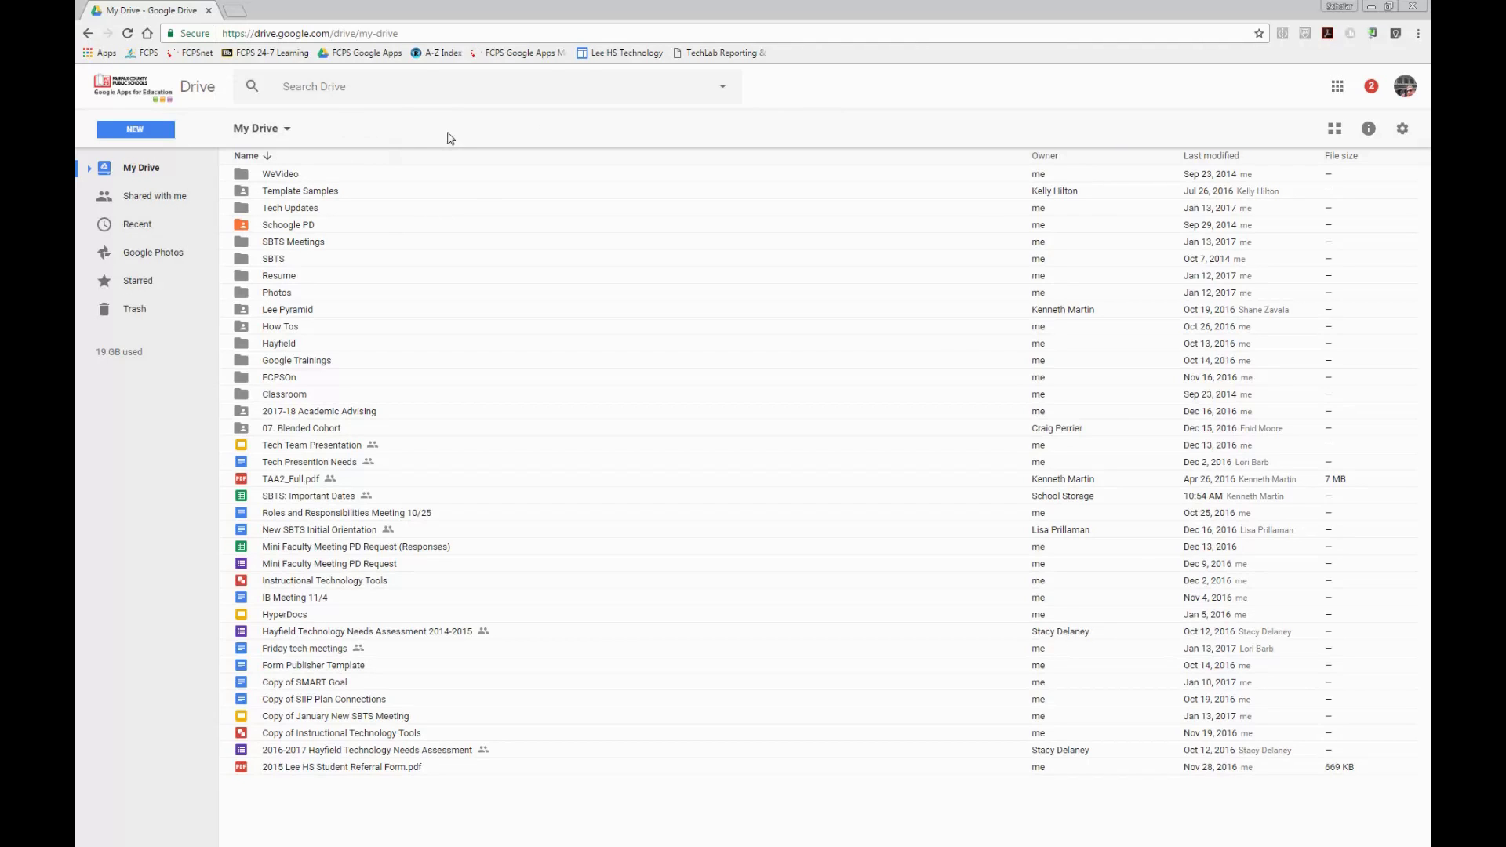
left_click(132, 130)
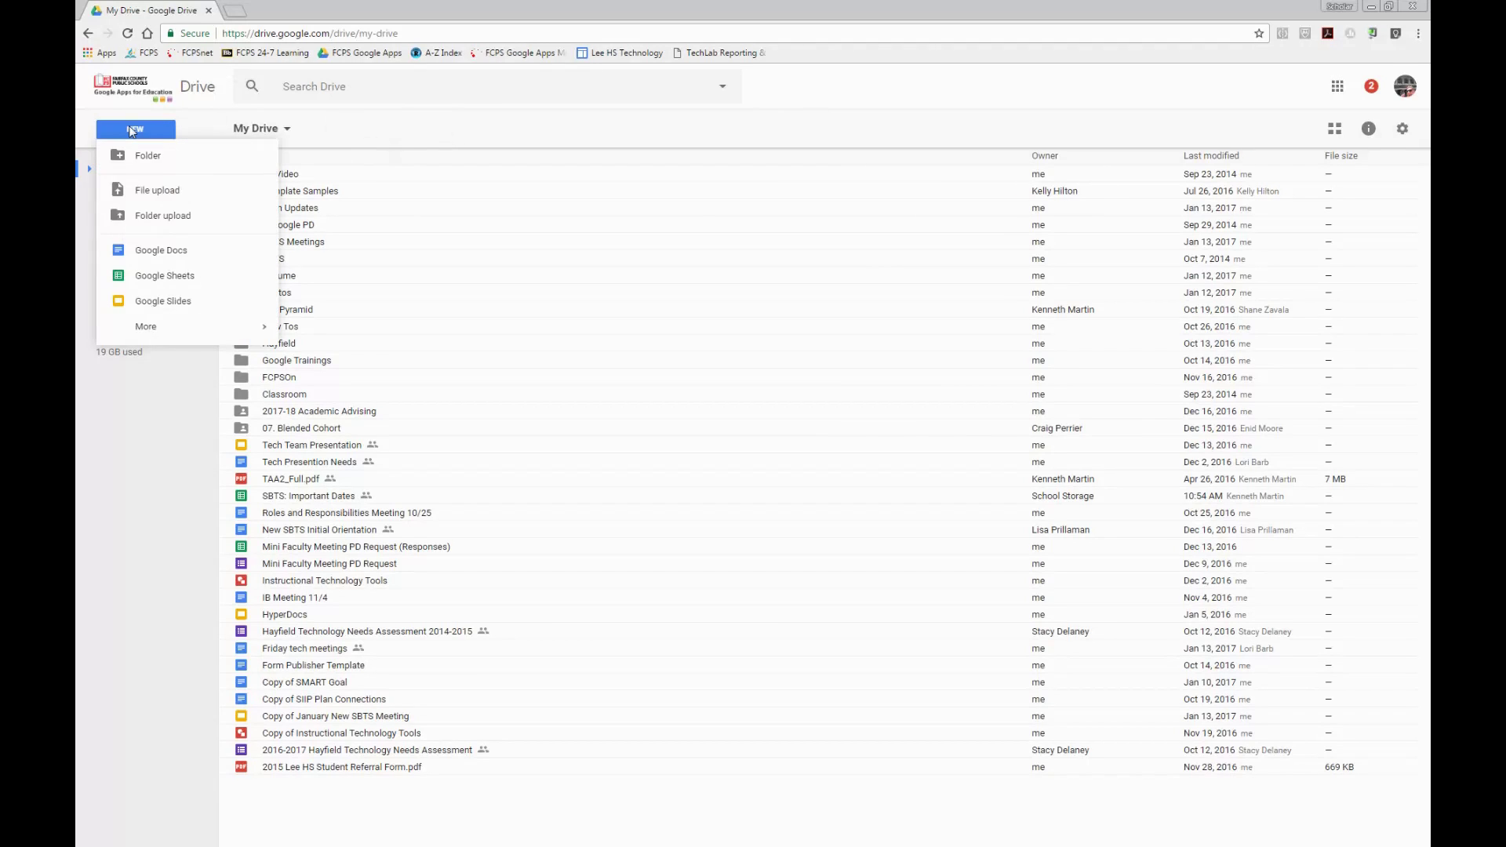
left_click(165, 196)
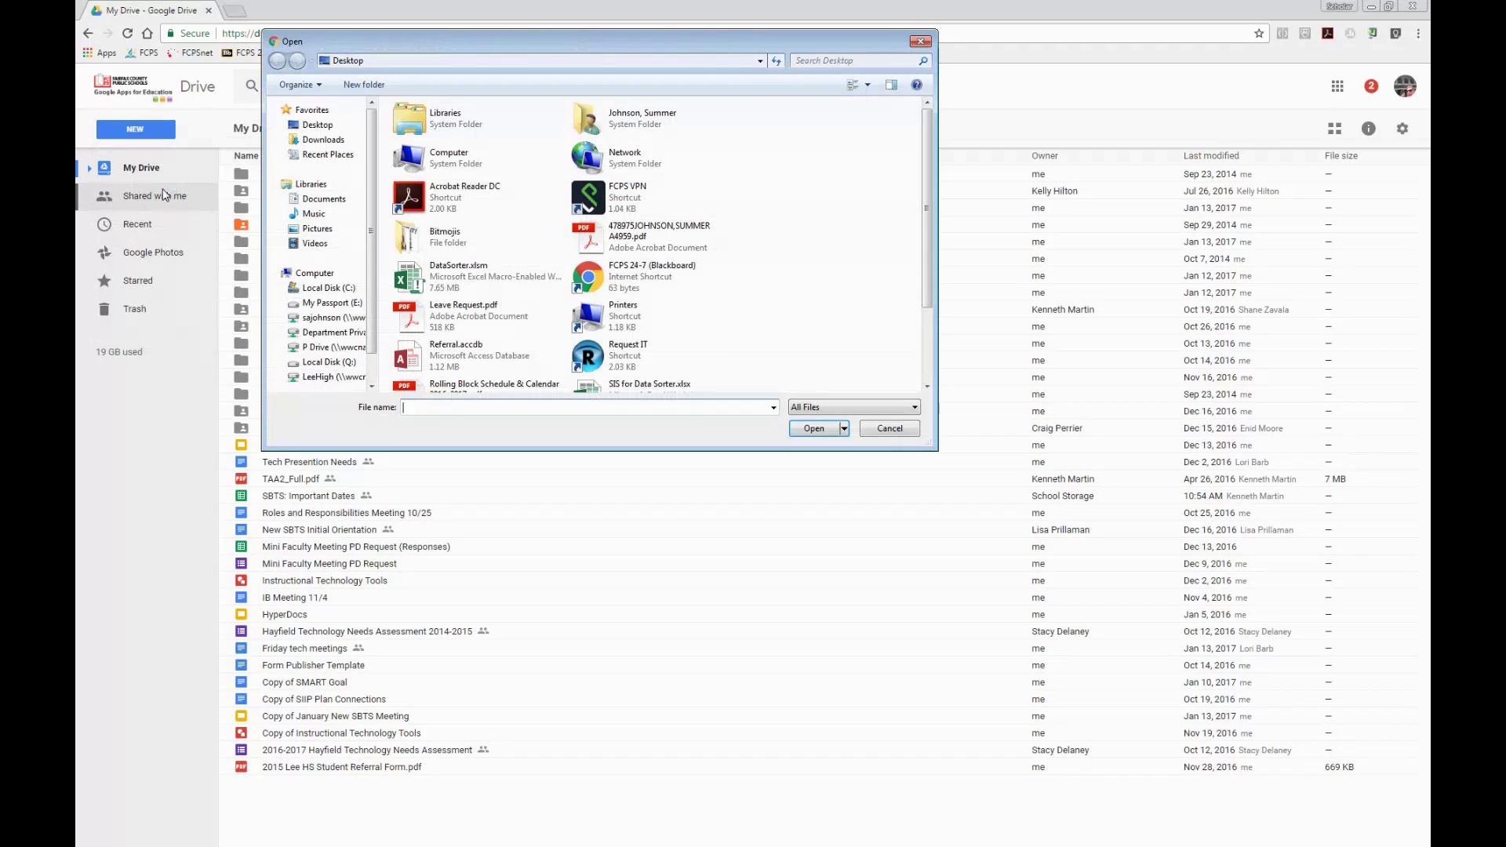
scroll(902, 180, "down", 1)
scroll(706, 188, "up", 1)
scroll(330, 235, "down", 1)
left_click(333, 284)
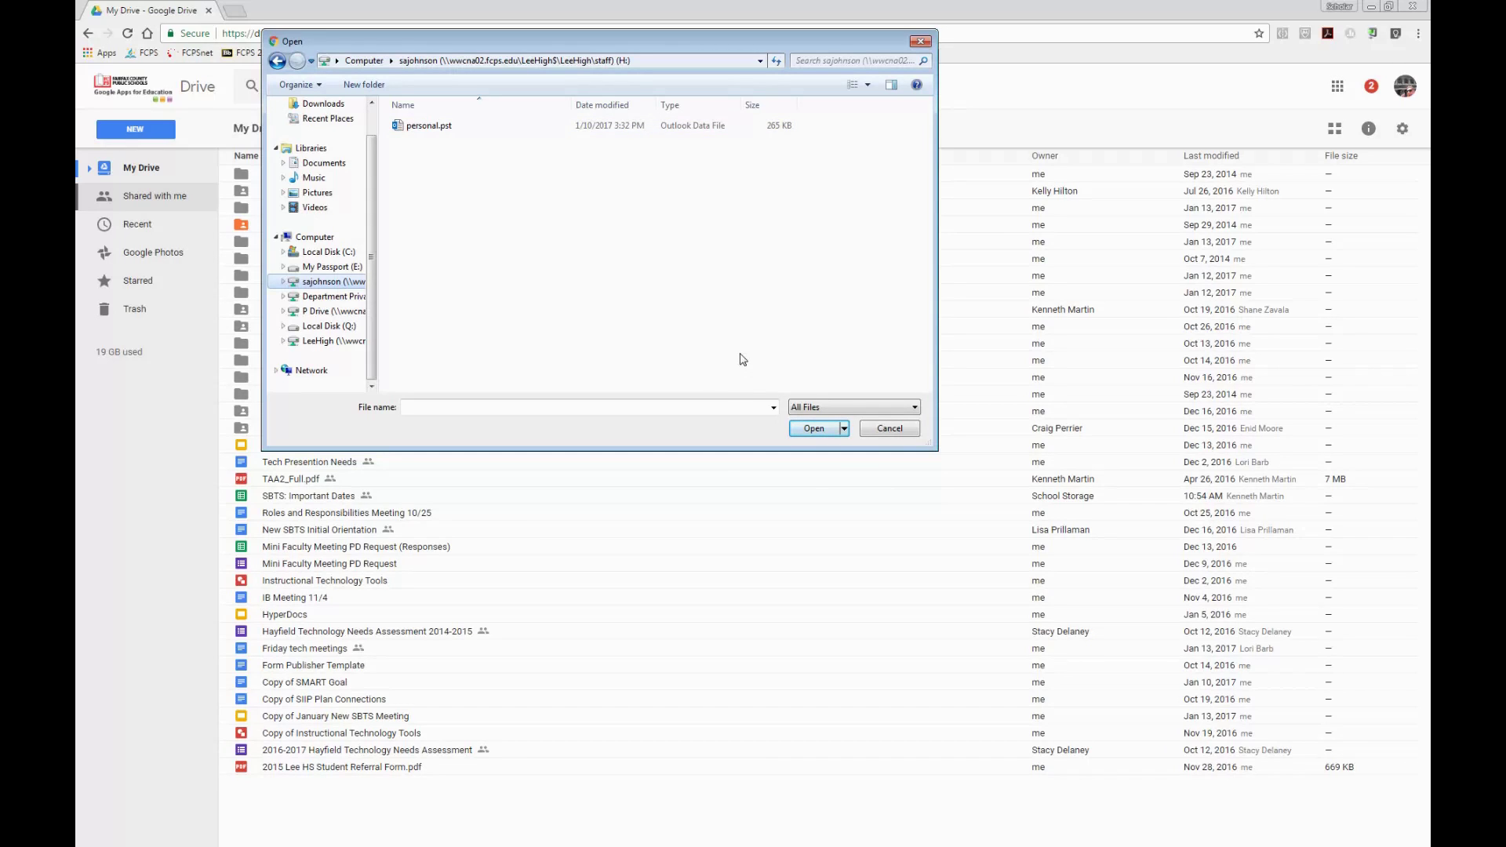
left_click(921, 42)
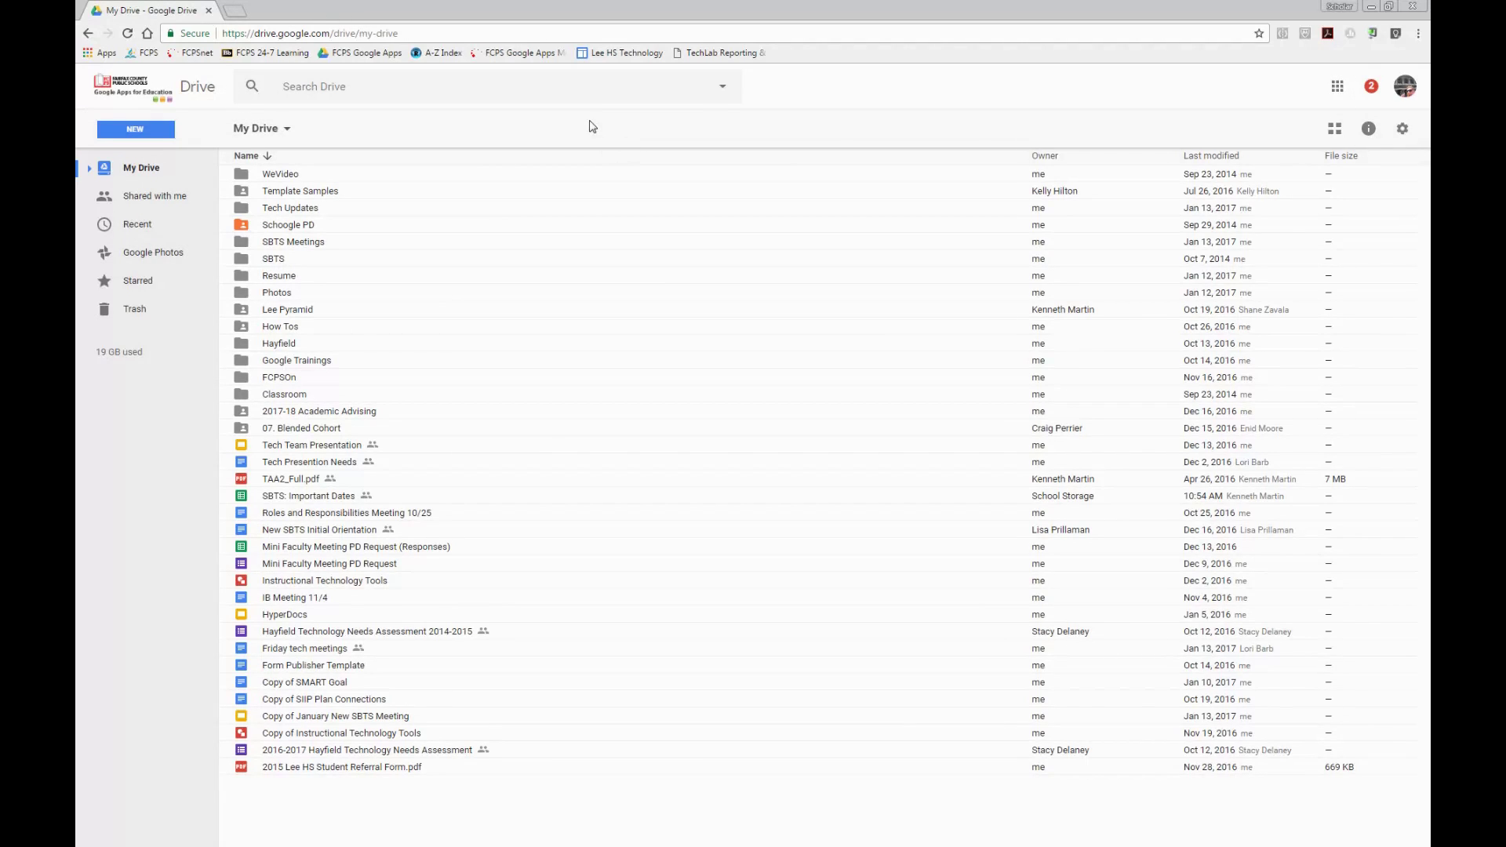
left_click(149, 131)
Step: Create a new blank Google Docs document from Drive's NEW menu
left_click(174, 251)
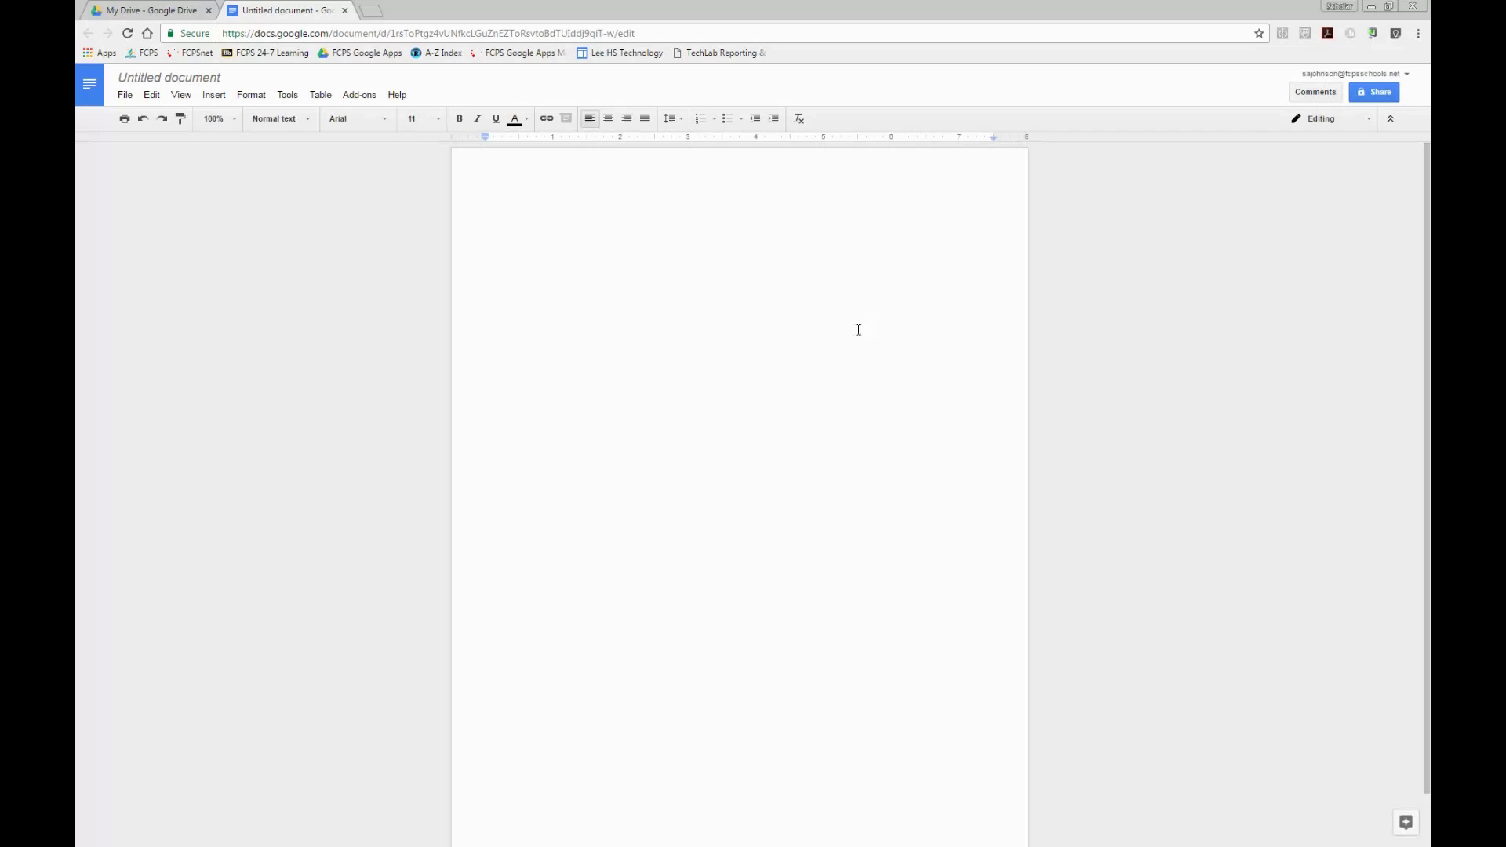
Step: Rename the untitled document to 'yay!'
left_click(150, 78)
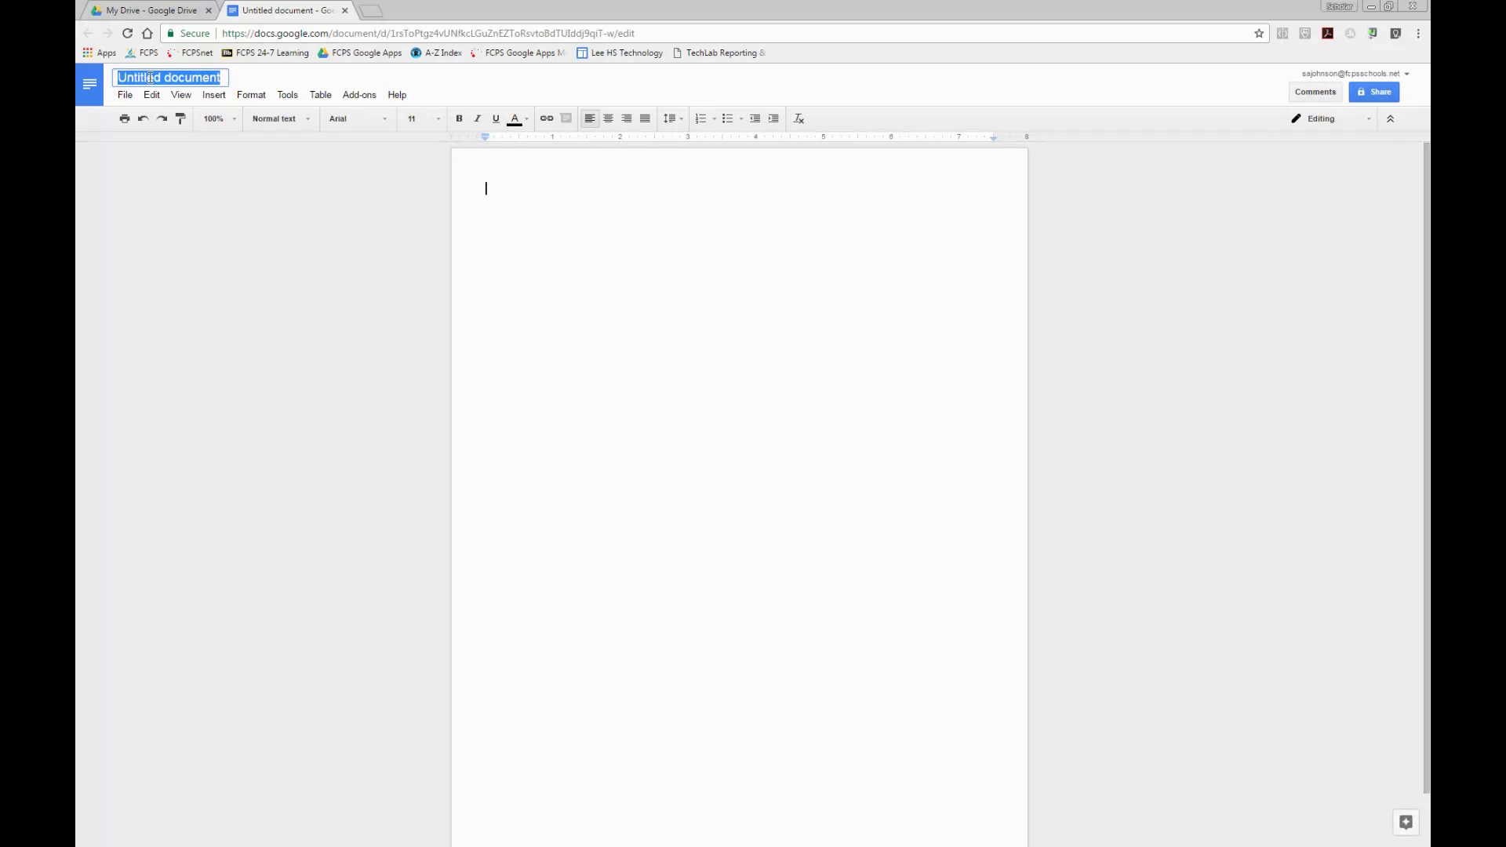
type("yay!")
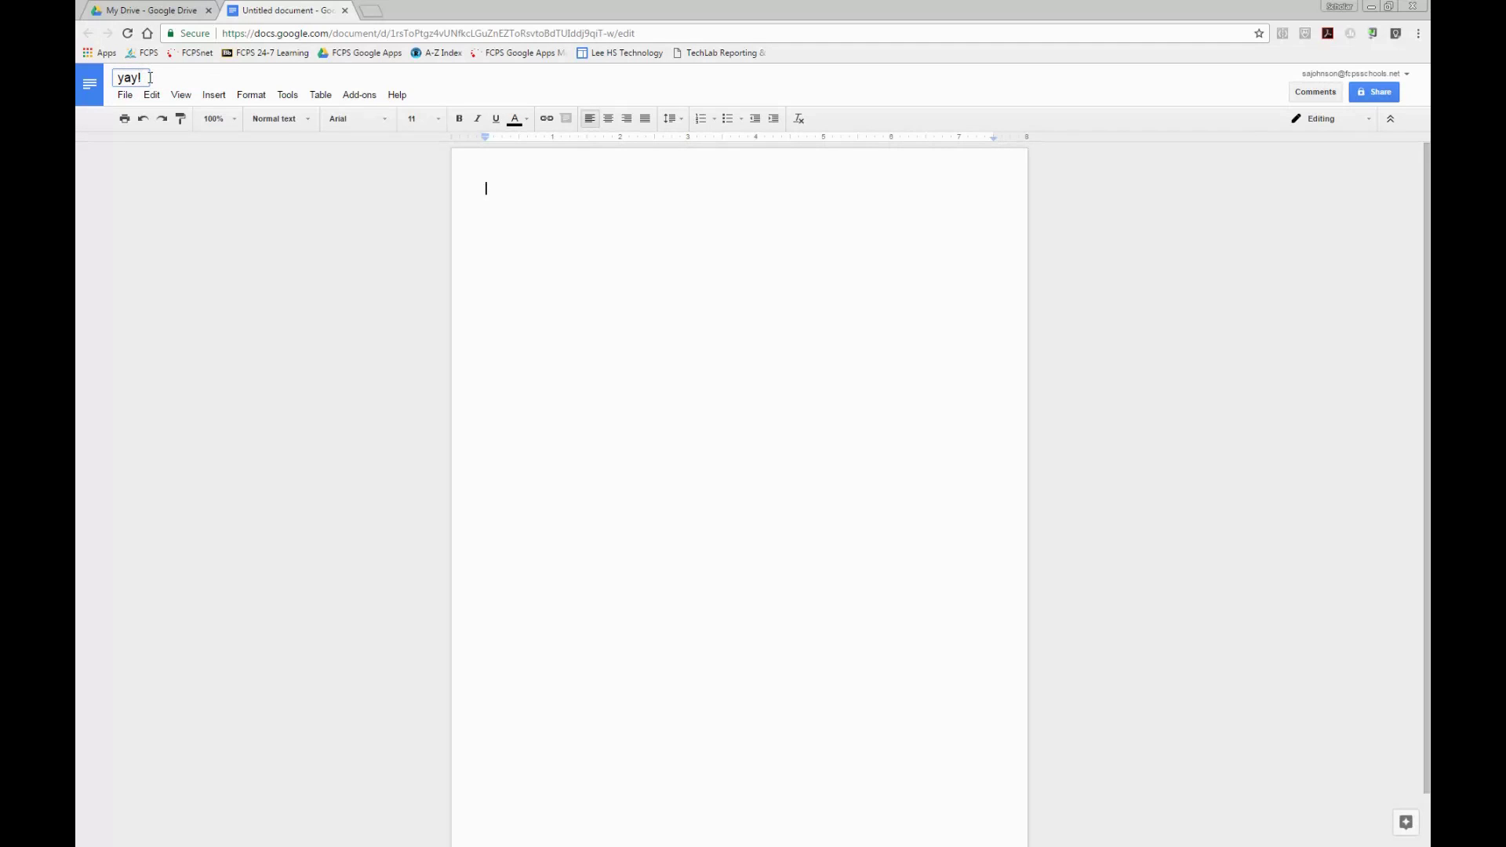
left_click(546, 194)
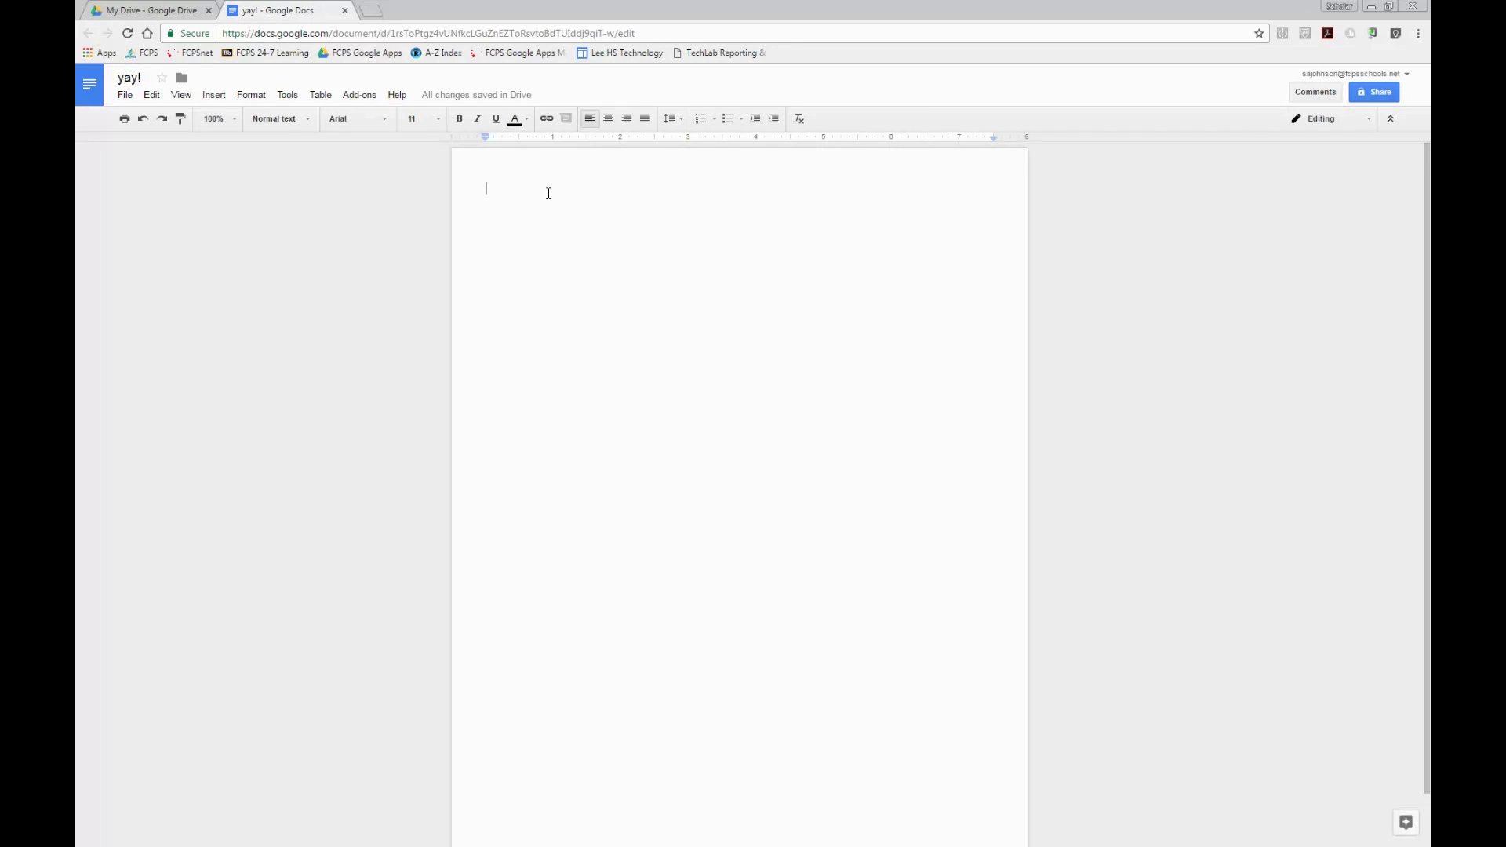
Step: Type the sentence 'I'm going to write an essay.' and discard the stray comment on 'essay'
type("I'm going to w")
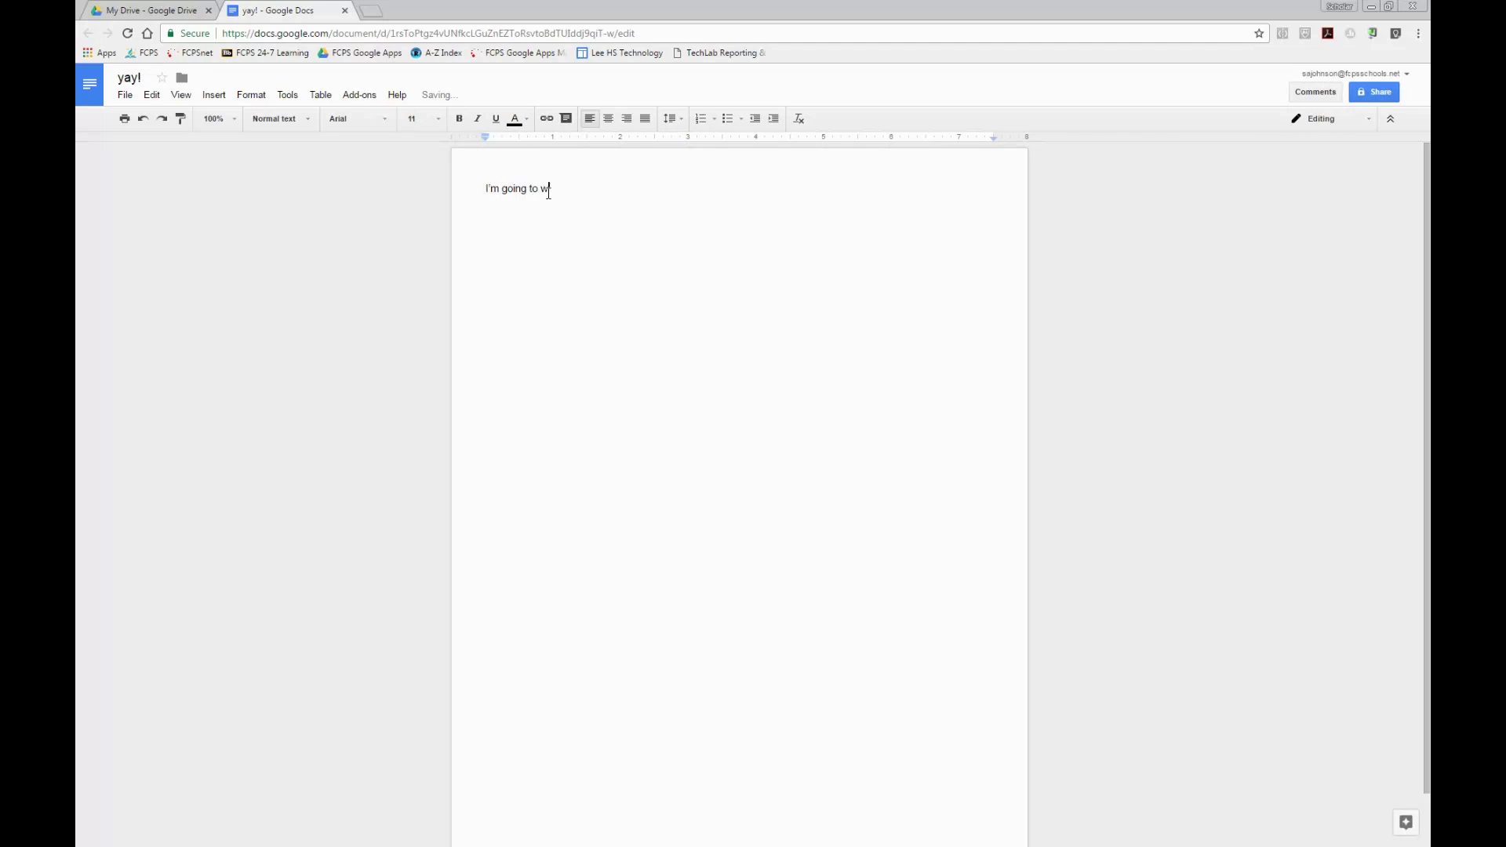
type("rite an essay.")
left_click(573, 120)
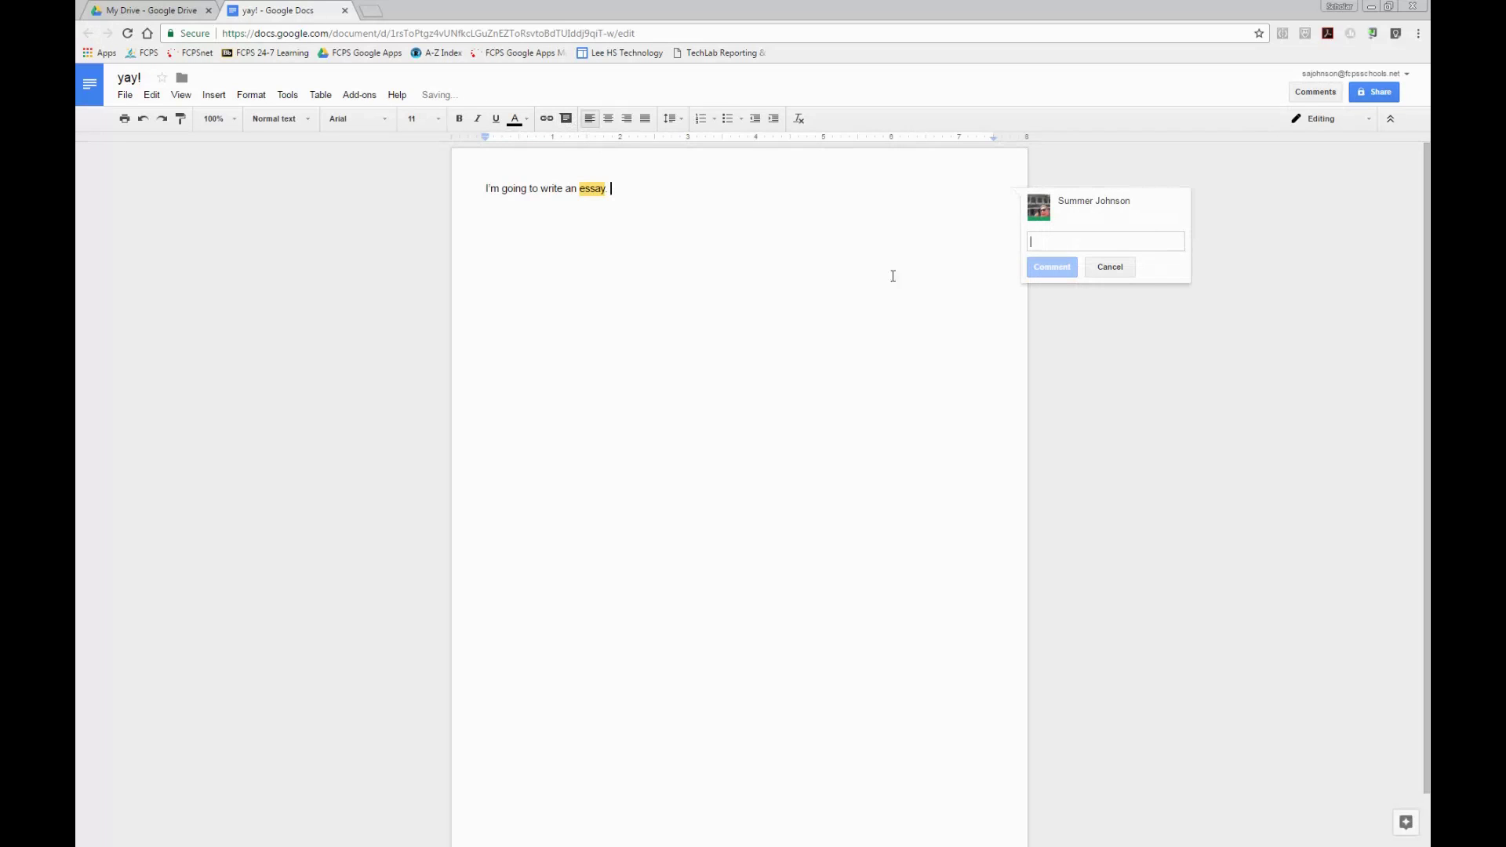
left_click(1110, 267)
Step: Switch the document to Suggesting mode with the cursor placed after 'I'm'
left_click(1370, 122)
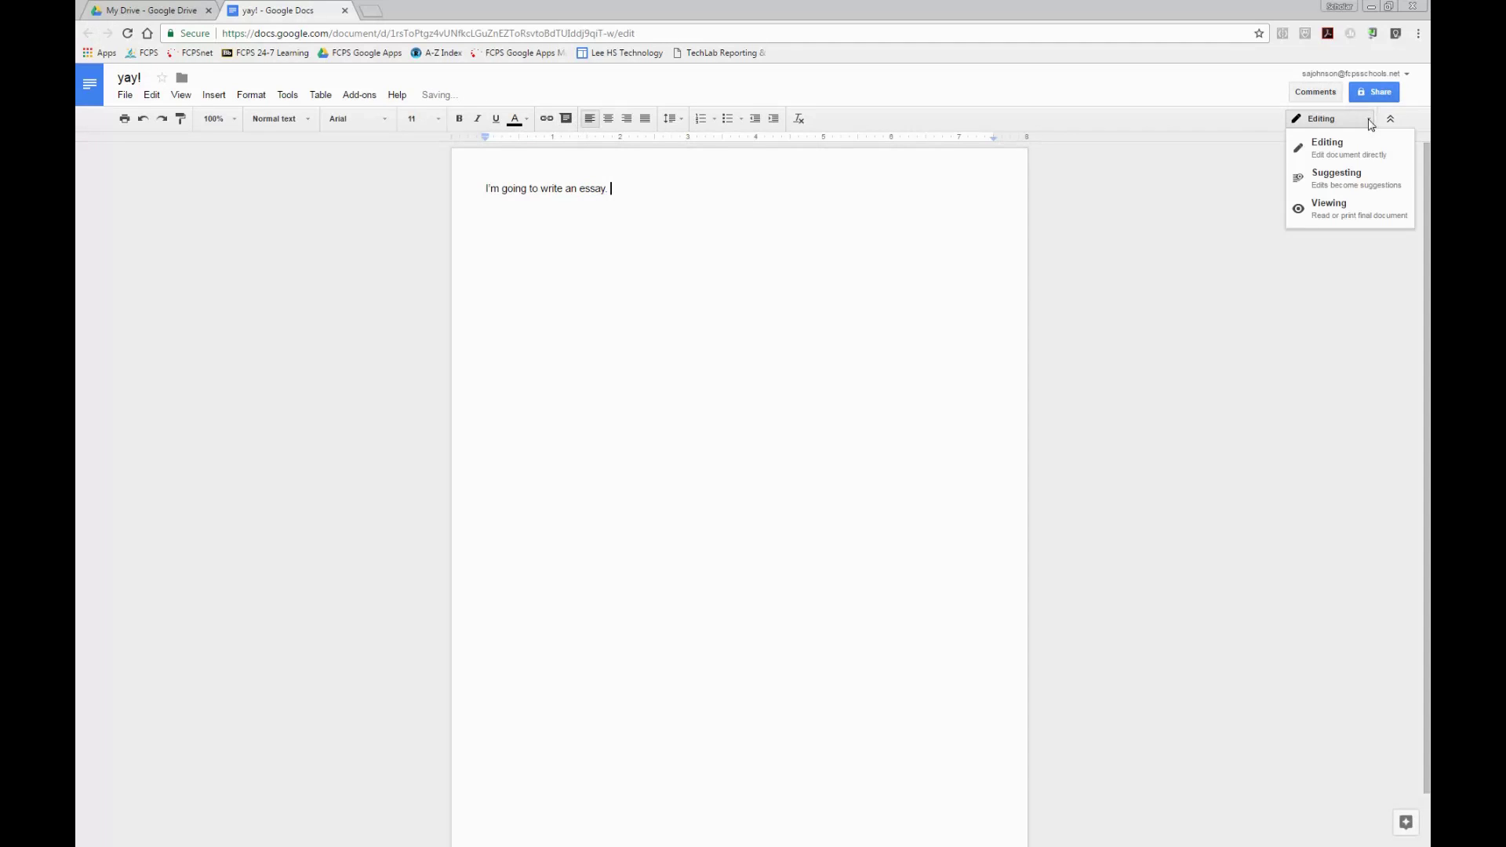
left_click(1358, 184)
left_click(501, 188)
Step: Suggest replacing 'I'm' with 'I am', then accept the suggestion
key("BackSpace")
key("BackSpace")
key("BackSpace")
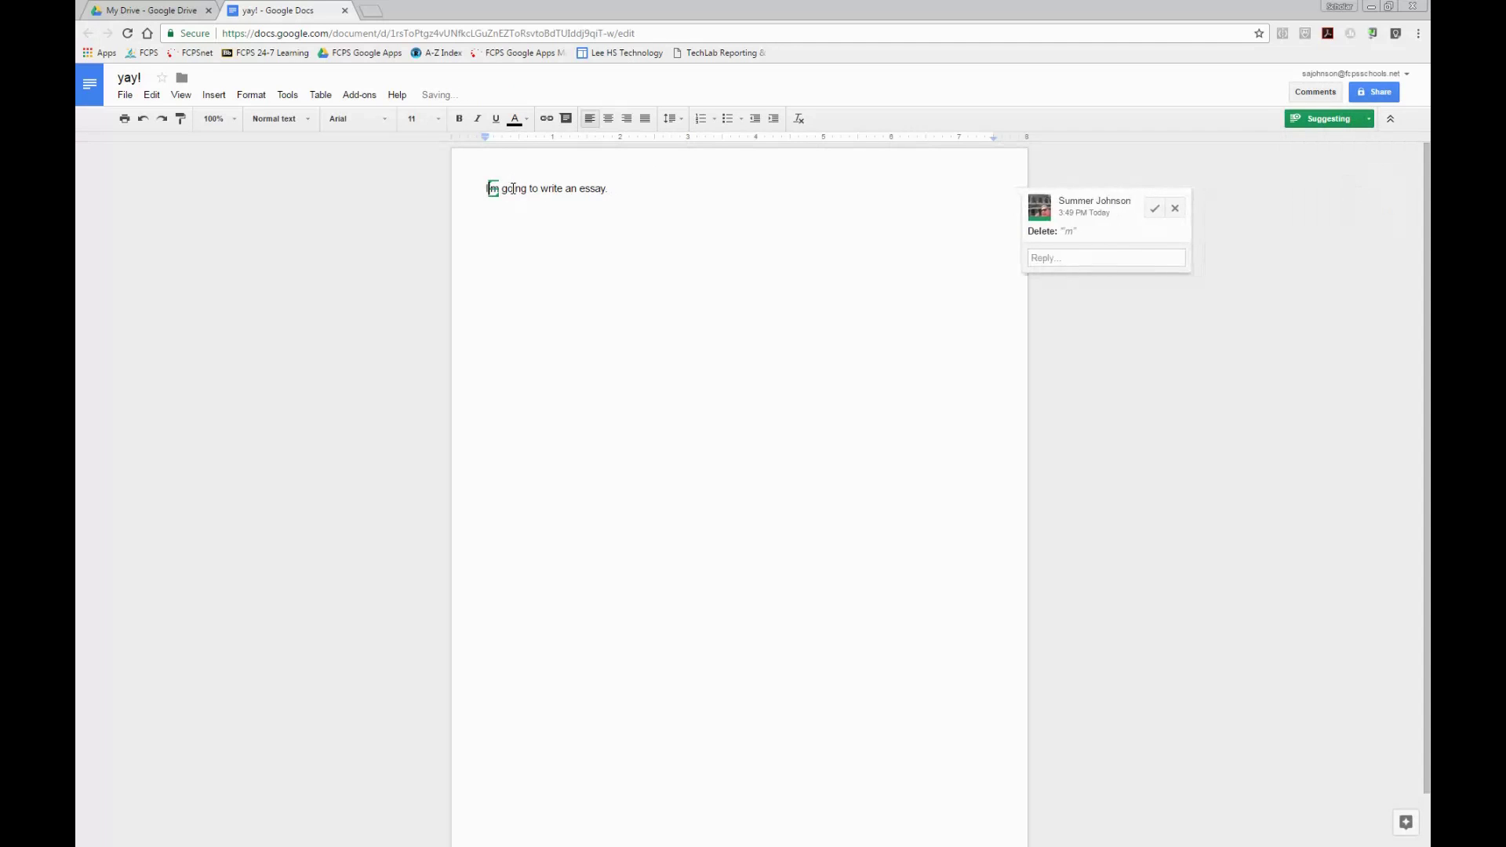
type("I am")
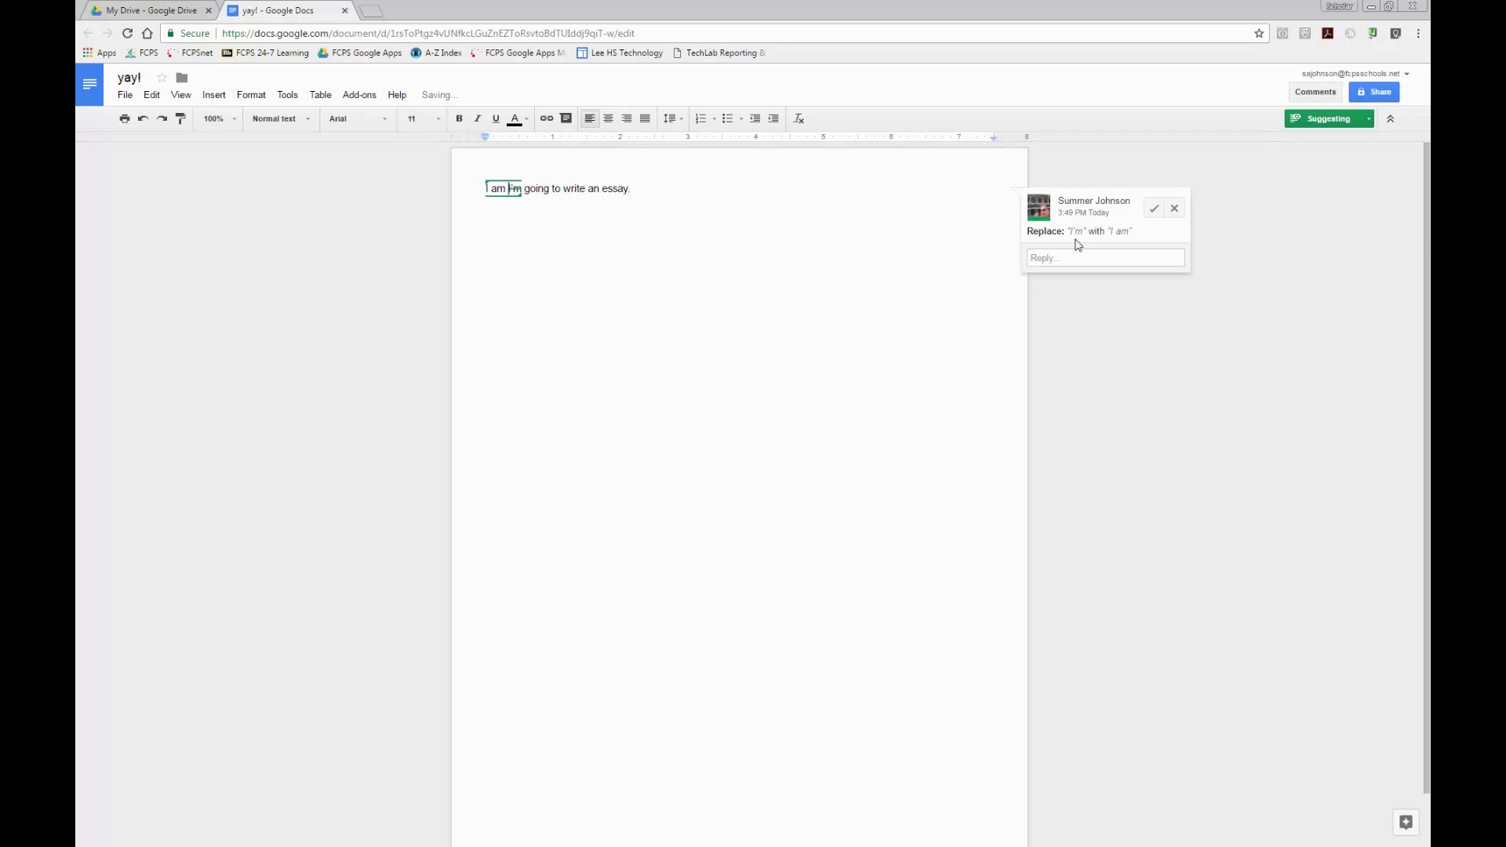
left_click(1154, 210)
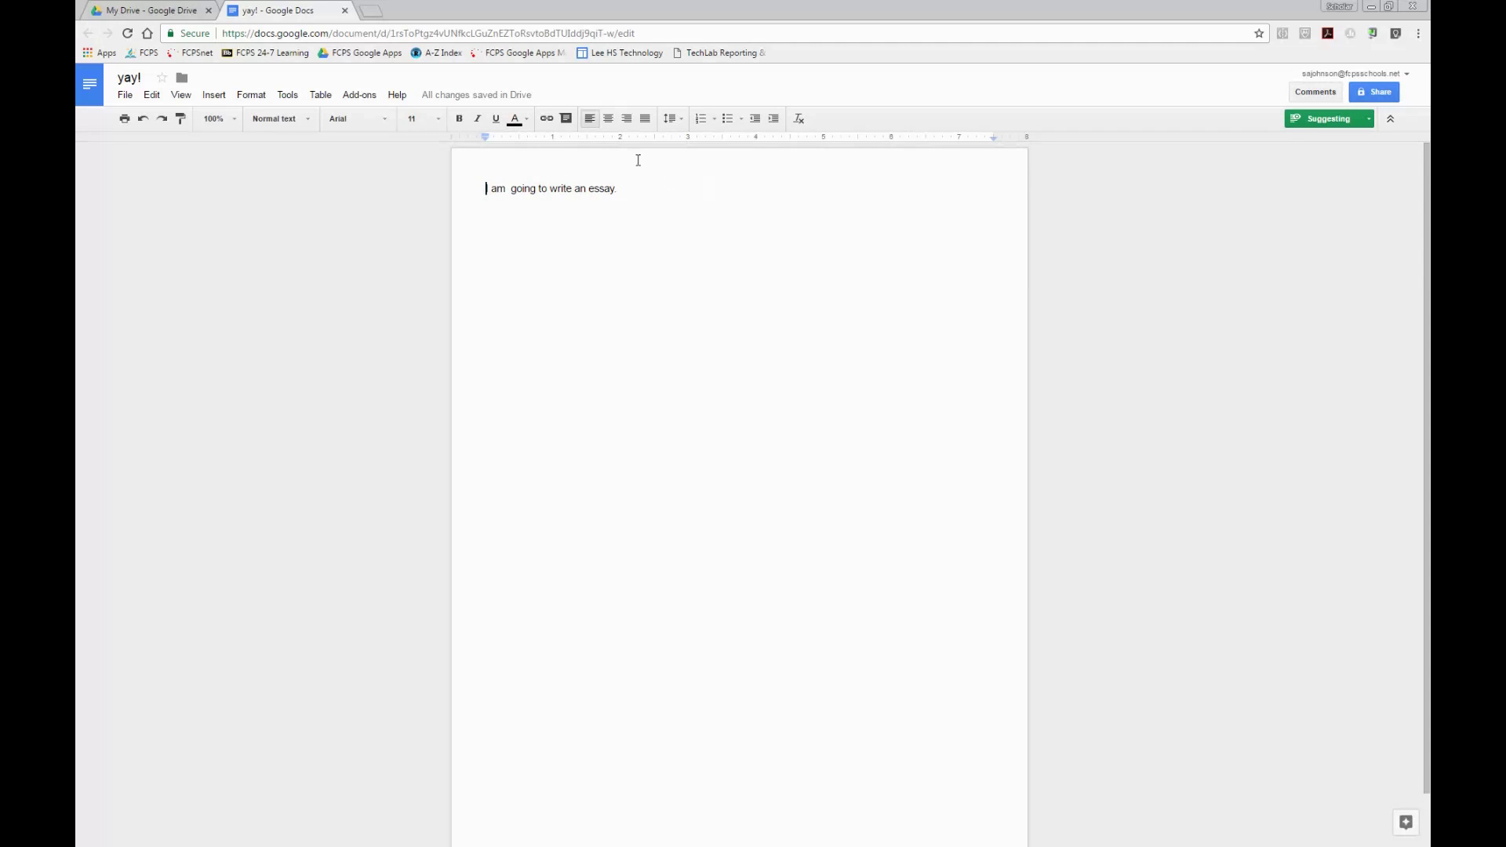
left_click(618, 188)
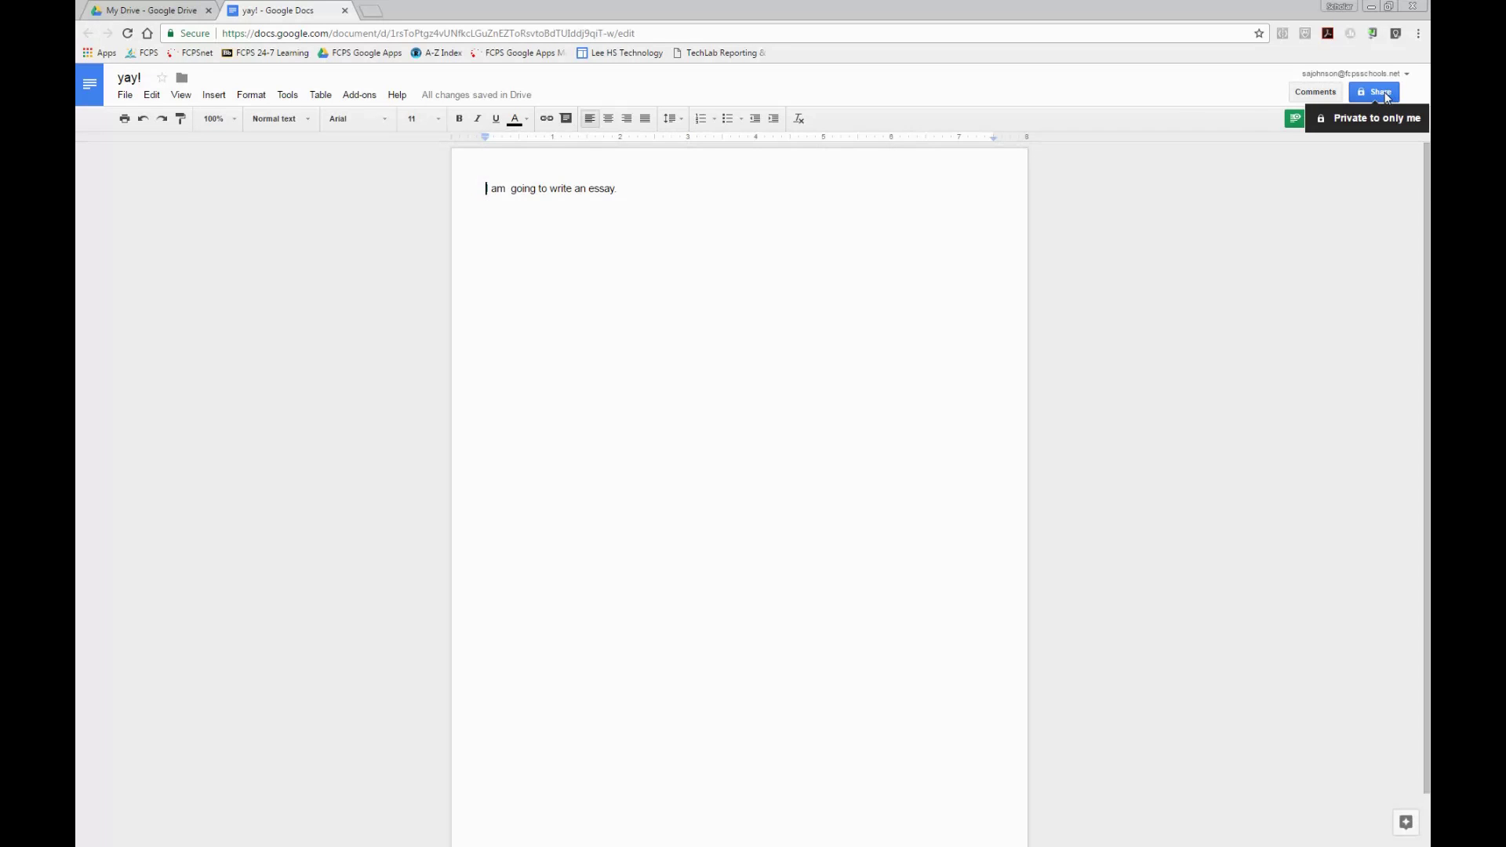
Step: Turn on view-only link sharing for anyone in the organisation with the link
left_click(1386, 96)
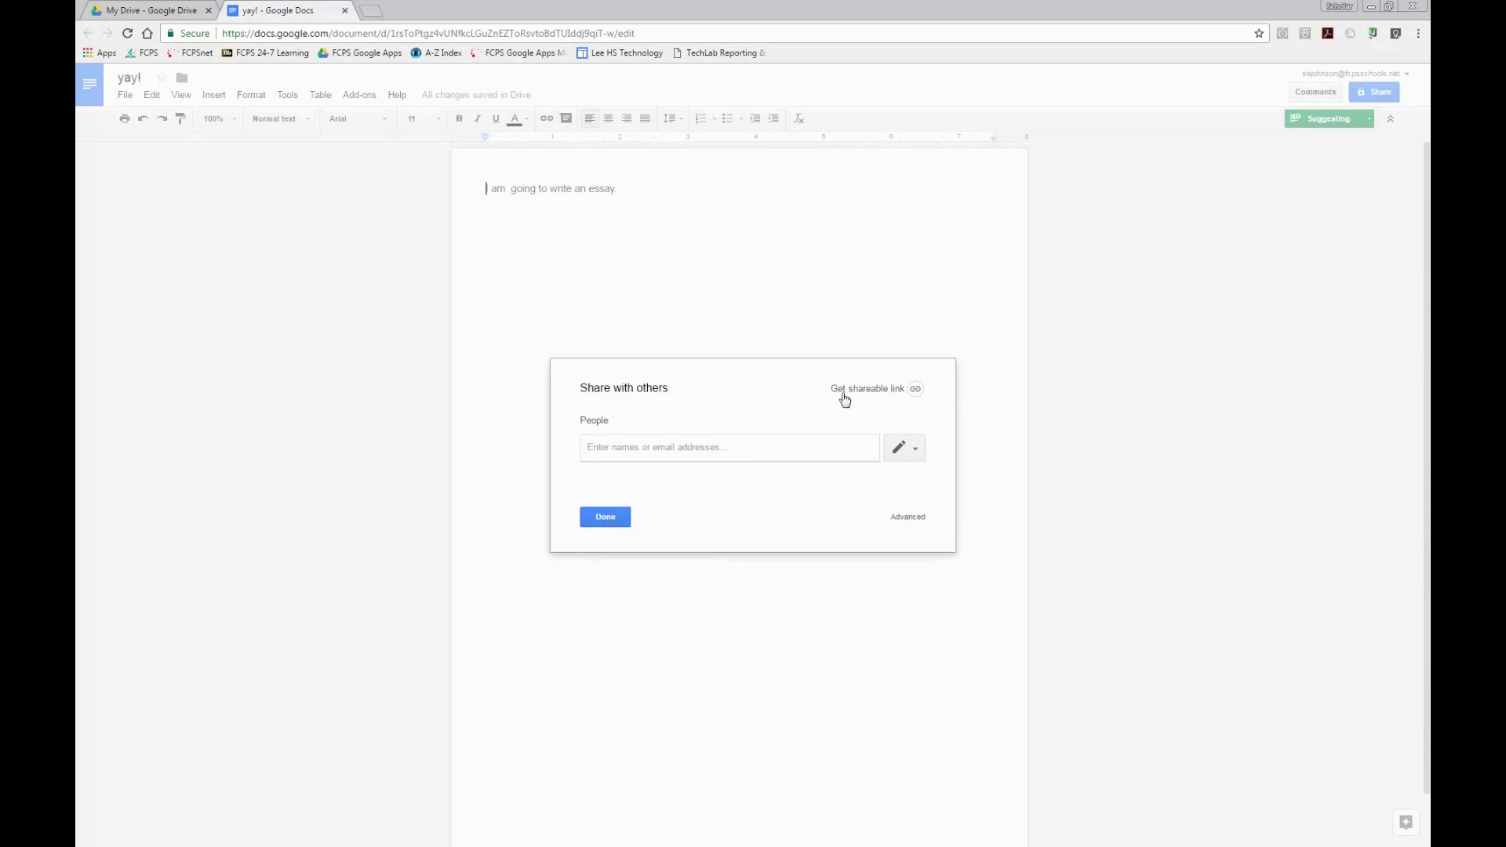
left_click(922, 453)
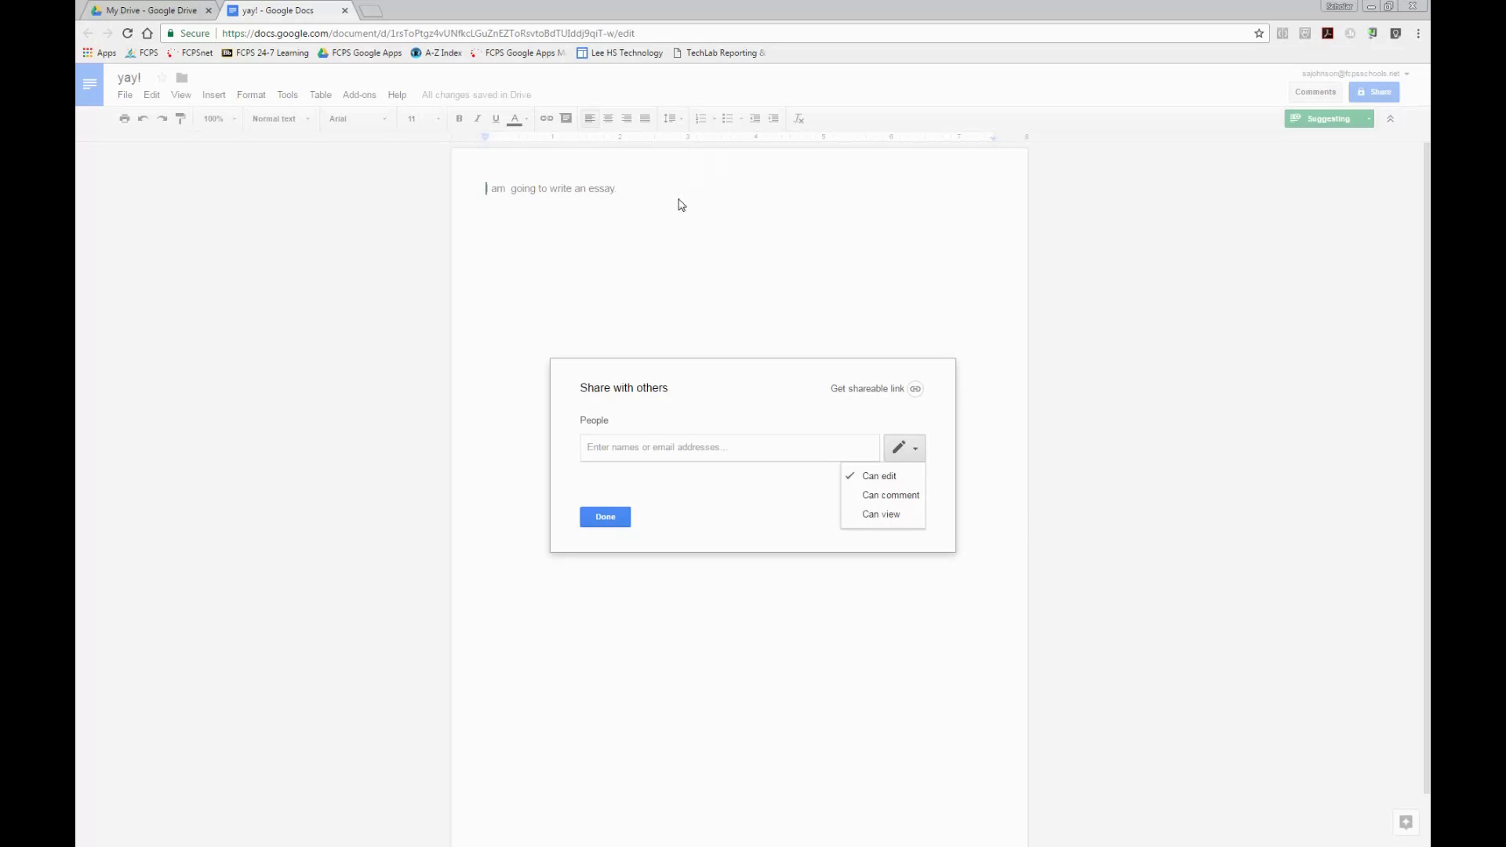
left_click(877, 390)
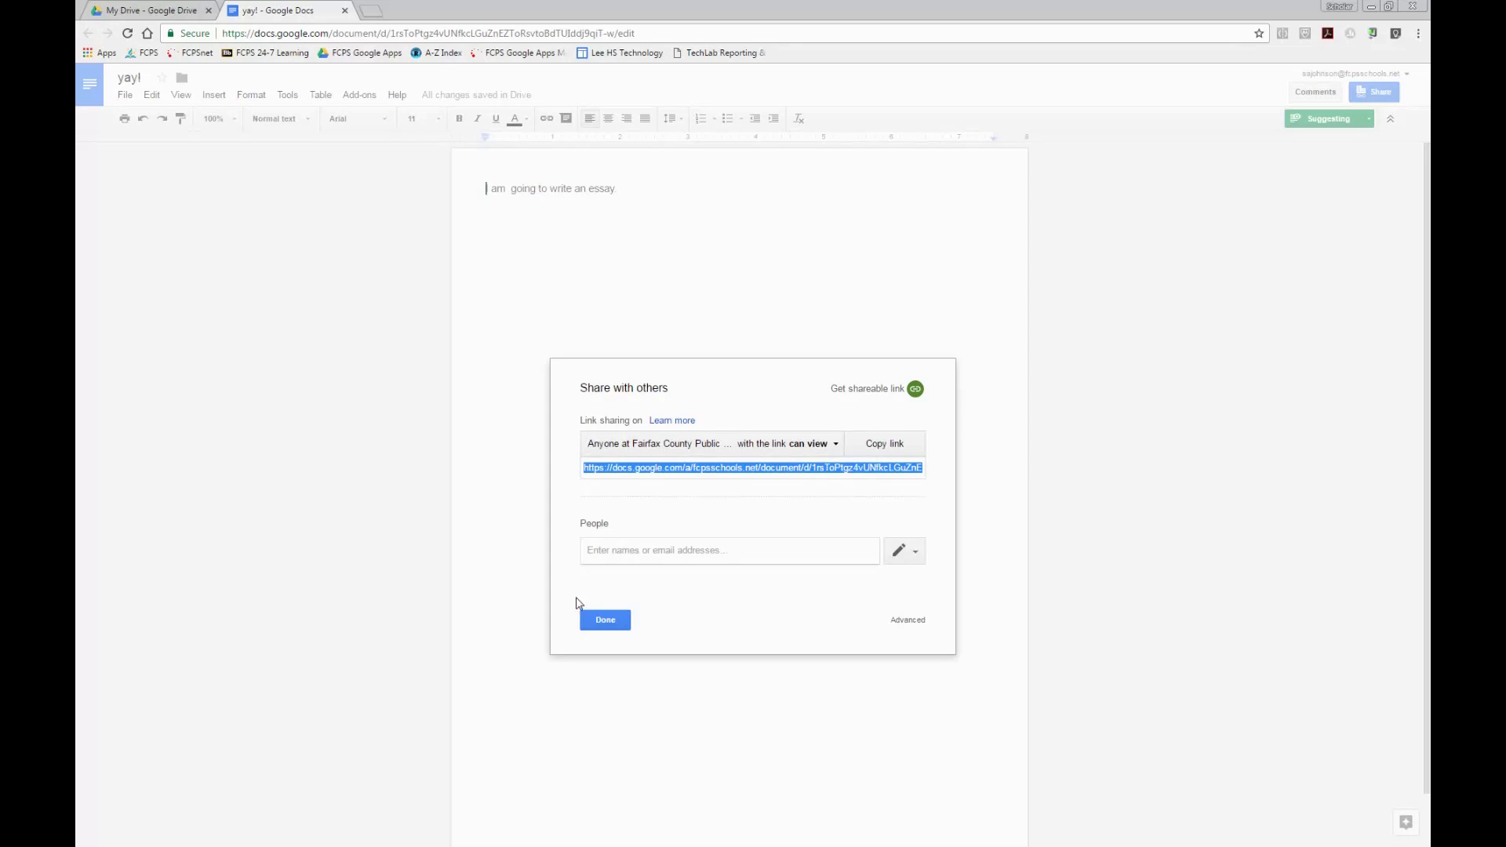
left_click(620, 613)
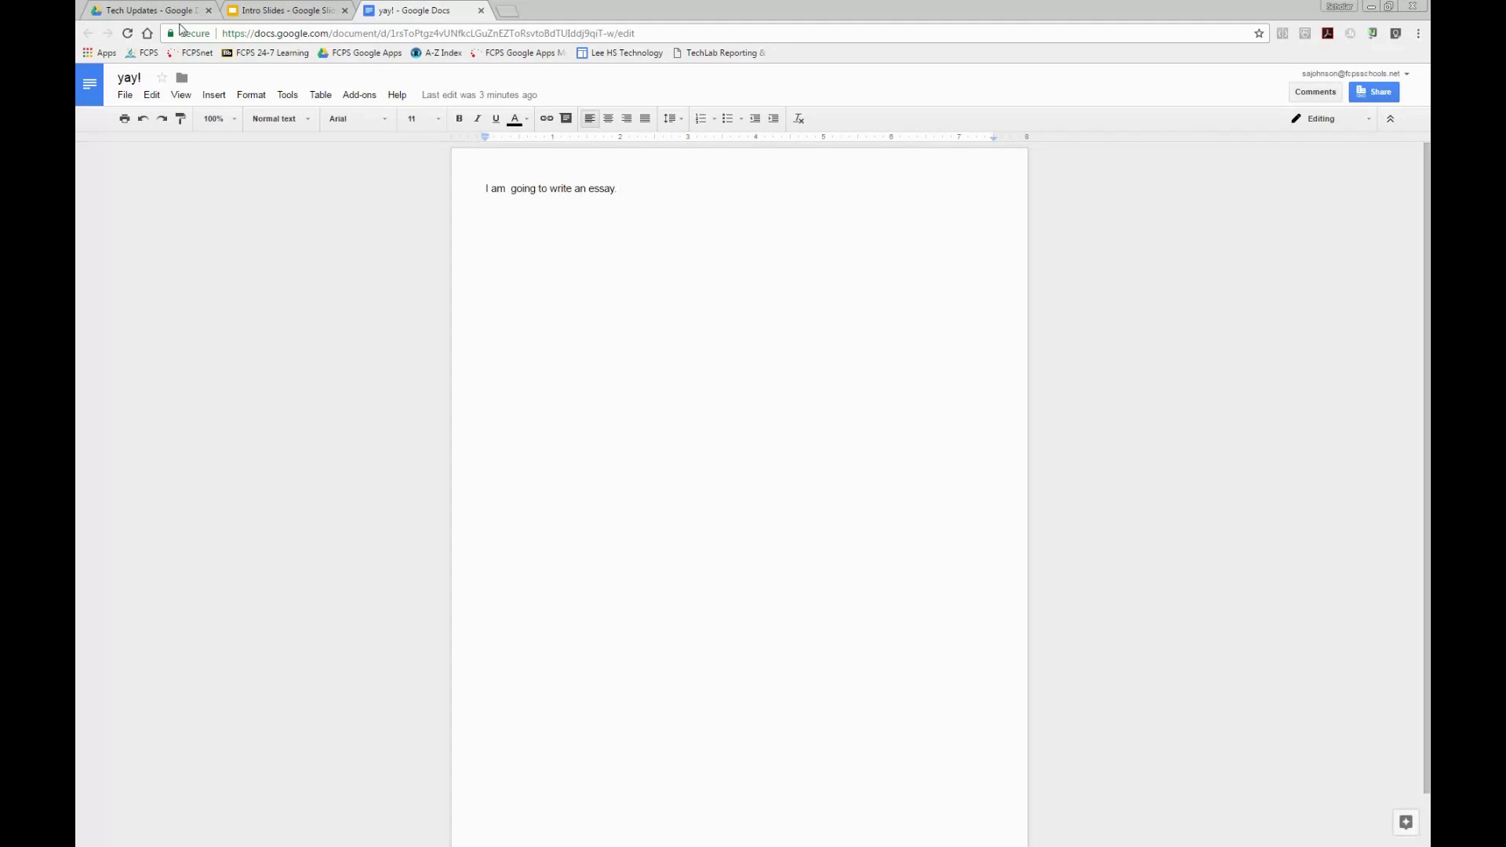
Step: Make a copy of the document named 'Copy of yay!' in My Drive
left_click(126, 97)
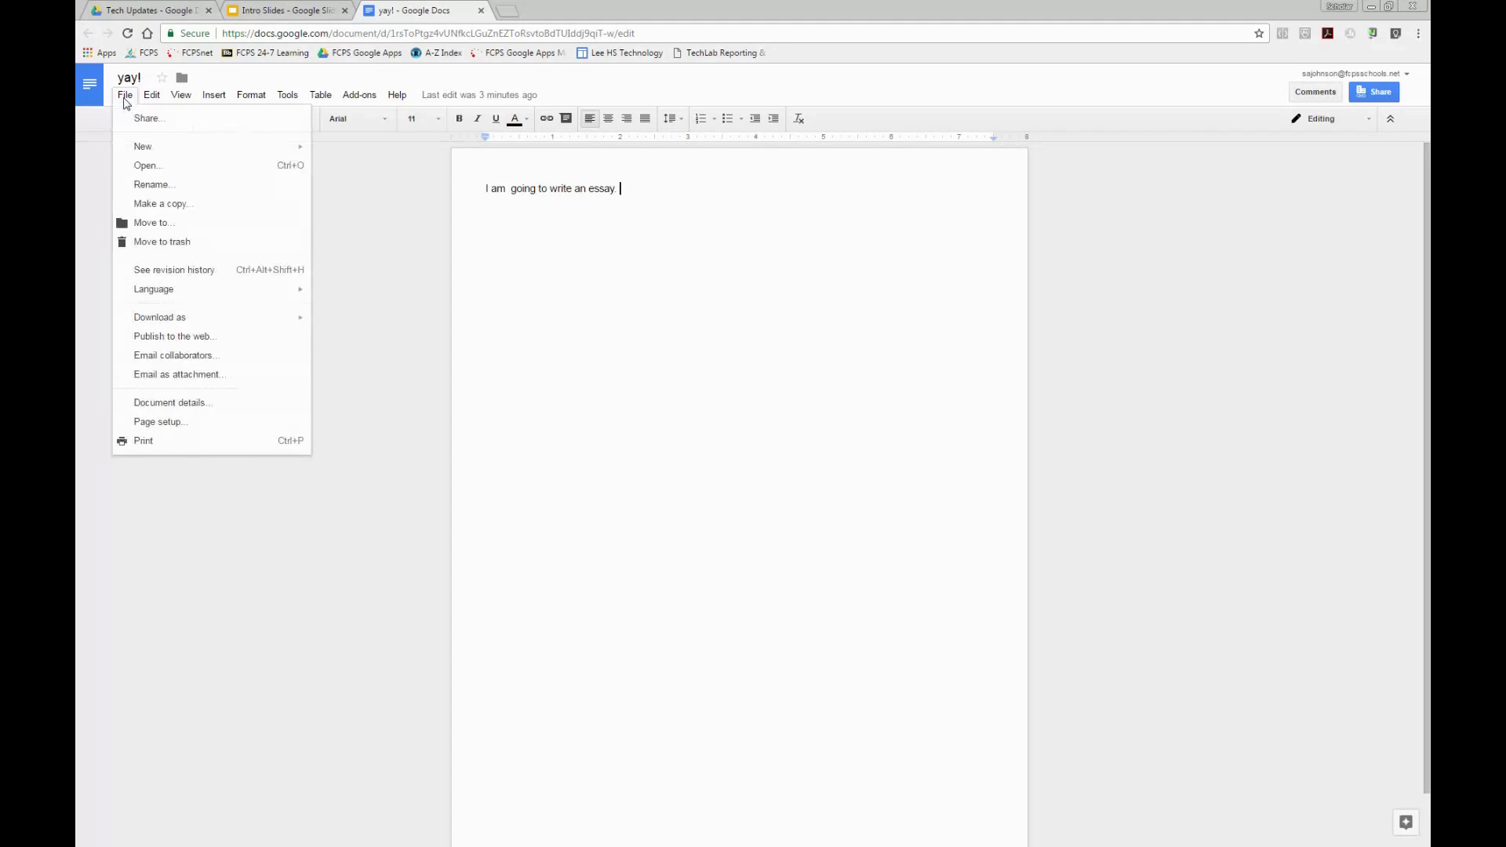
left_click(171, 203)
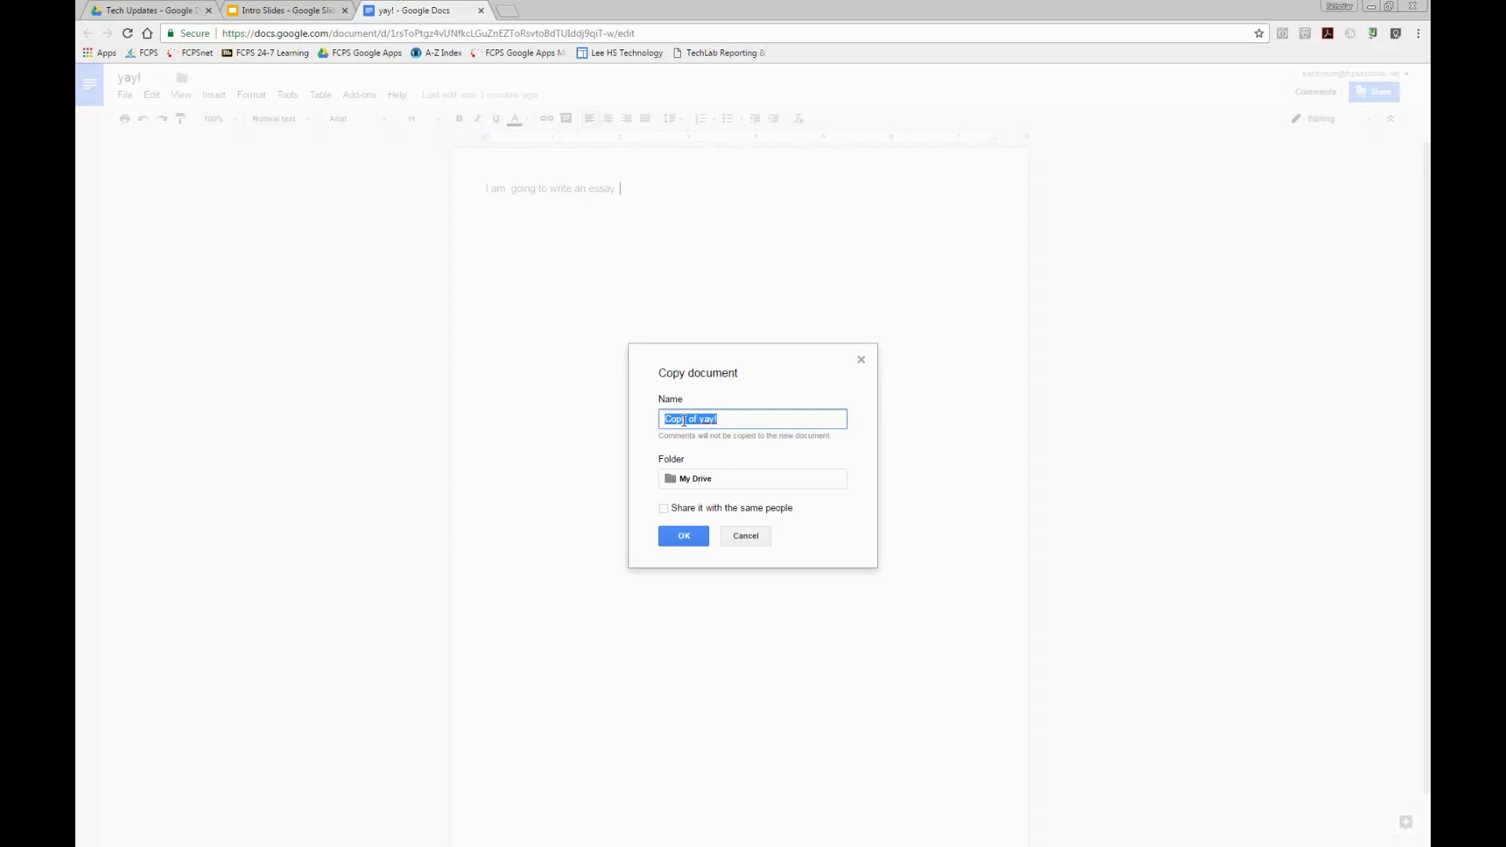
left_click(696, 537)
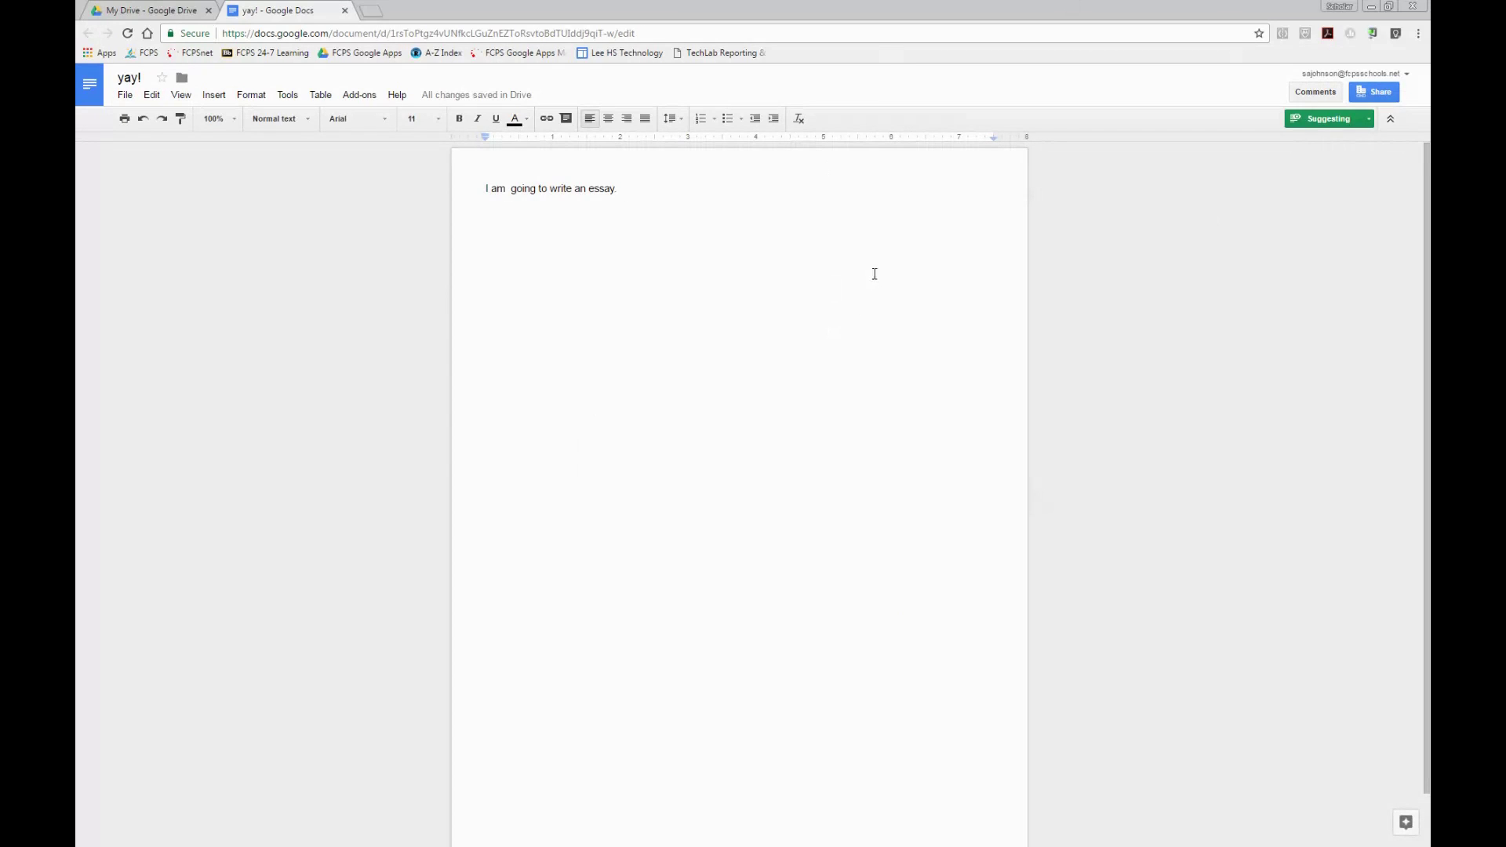
left_click(126, 97)
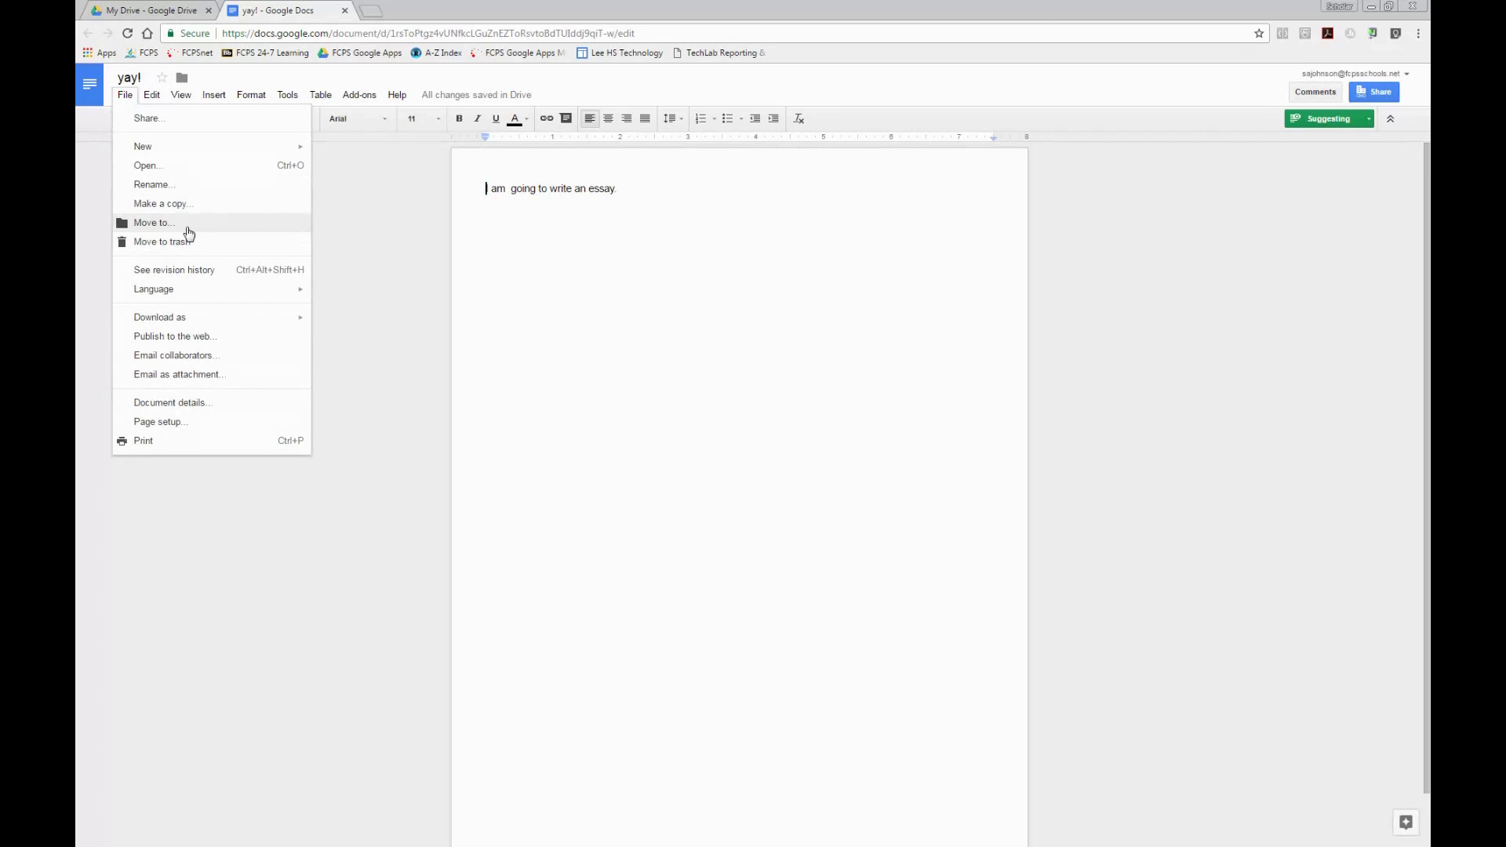
Step: In My Drive, select the yay! file and try dragging it into a folder
left_click(150, 10)
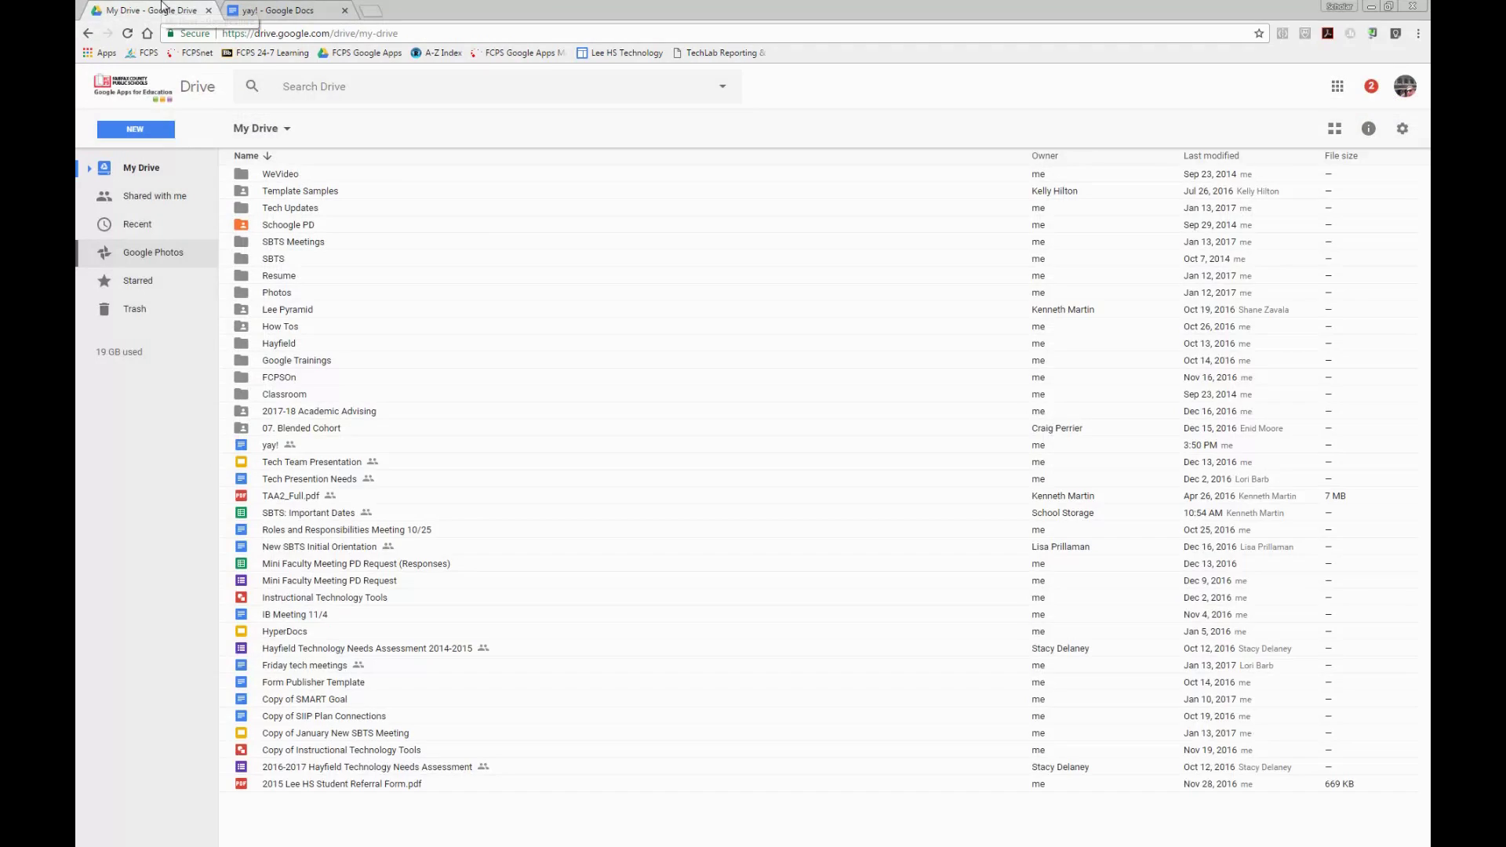
left_click(269, 447)
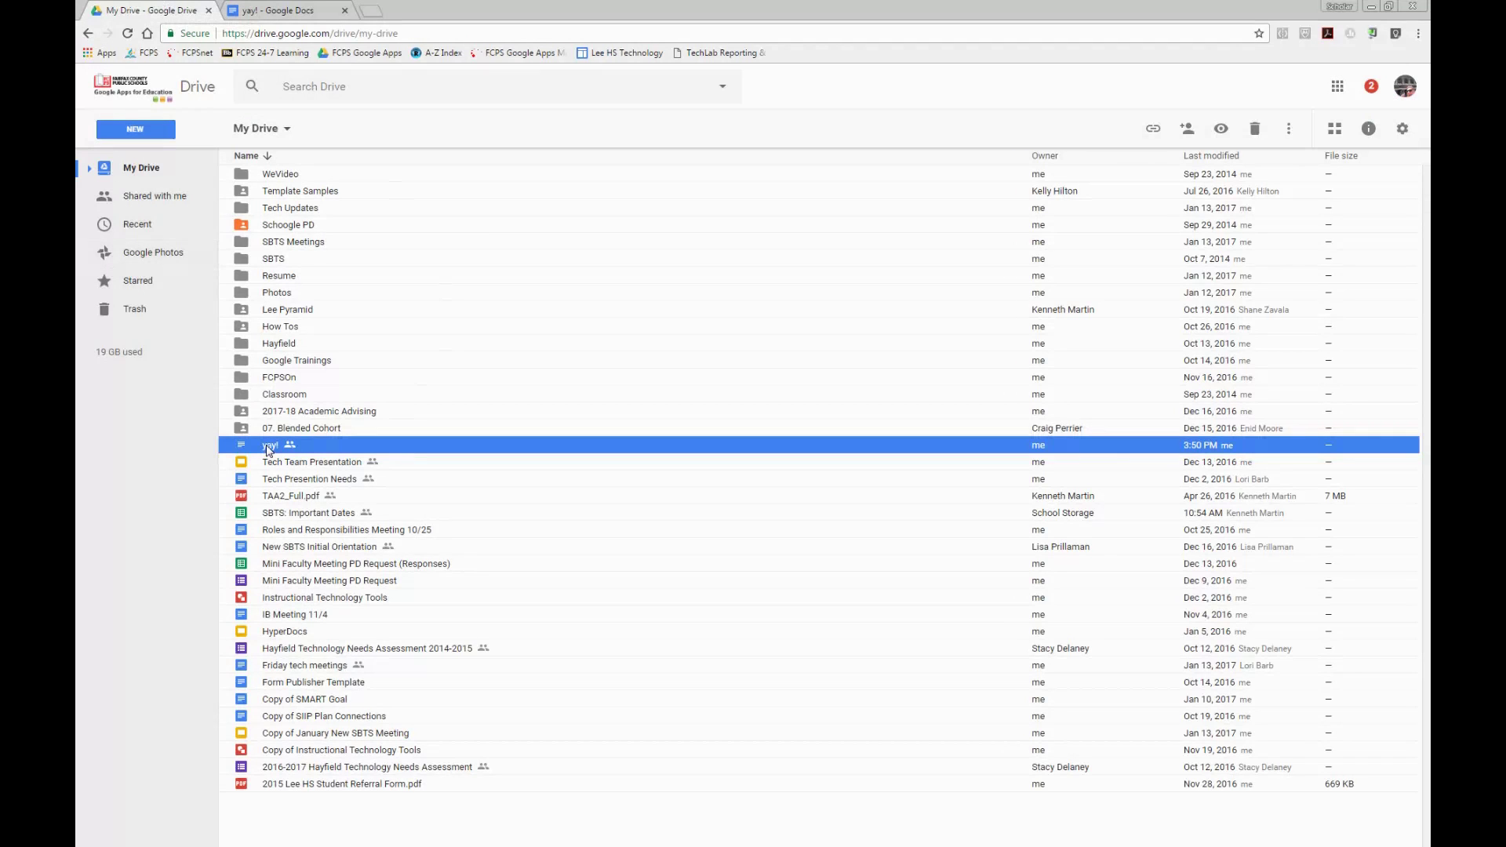
key("shift+Up")
key("shift+Up")
key("shift+Up")
key("shift+Up")
key("shift+Up")
key("shift+Up")
key("shift+Up")
key("shift+Up")
key("shift+Up")
key("shift+Up")
key("shift+Up")
key("shift+Up")
key("shift+Up")
key("shift+Up")
key("shift+Up")
key("shift+Down")
key("shift+Down")
key("shift+Down")
key("shift+Down")
key("shift+Down")
key("shift+Down")
key("shift+Down")
key("shift+Down")
key("shift+Down")
key("shift+Down")
key("shift+Down")
key("shift+Down")
key("shift+Down")
key("shift+Down")
key("shift+Down")
key("shift+Down")
key("shift+Up")
mouse_move(269, 448)
left_mouse_down()
mouse_move(313, 224)
mouse_move(313, 421)
mouse_move(275, 446)
left_mouse_up()
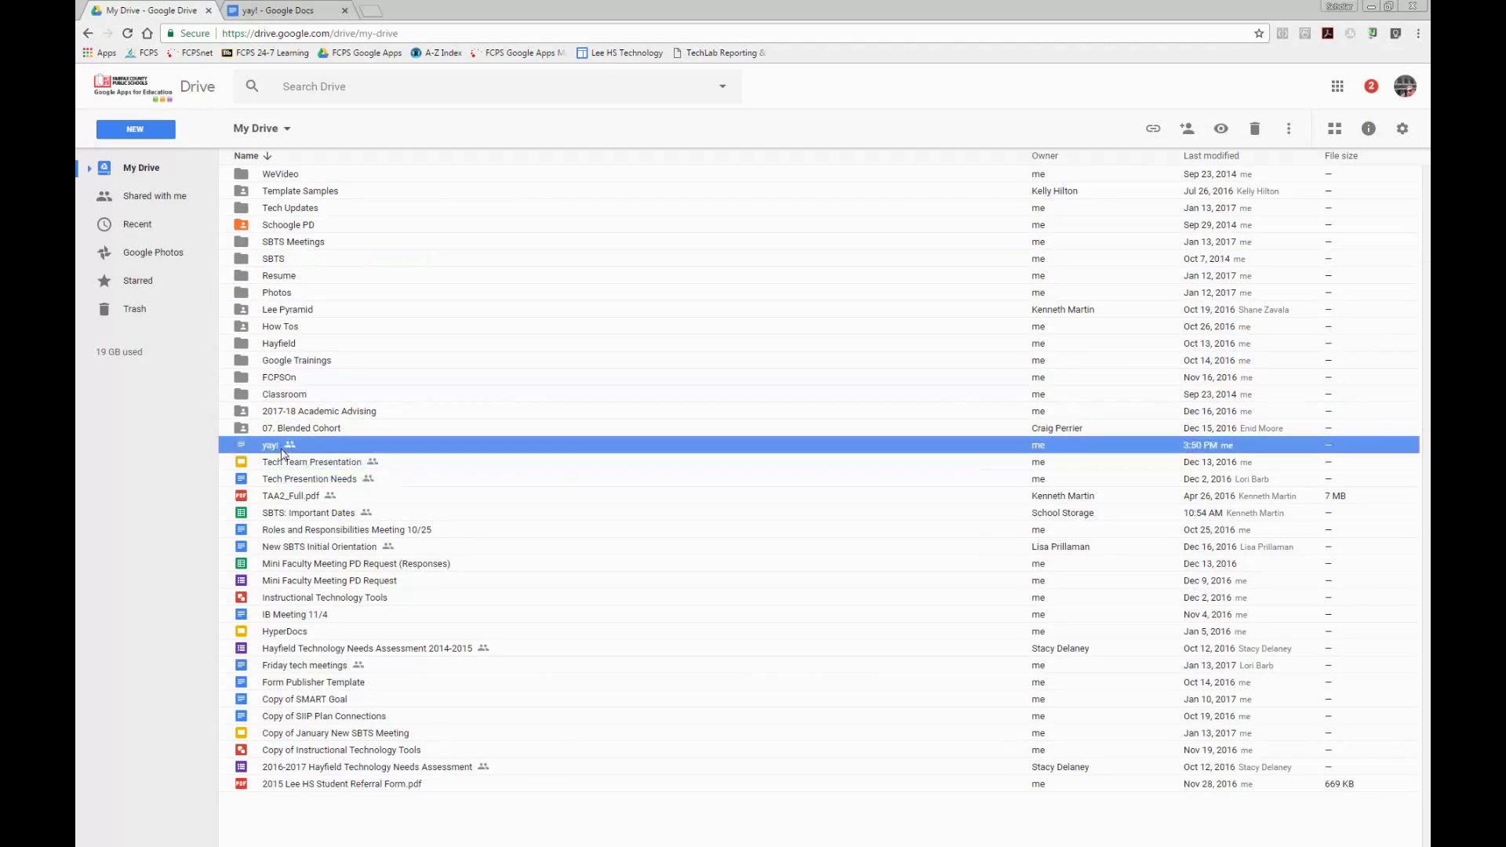
Step: Close the yay! document tab and reopen yay! from the Drive file list
left_click(284, 8)
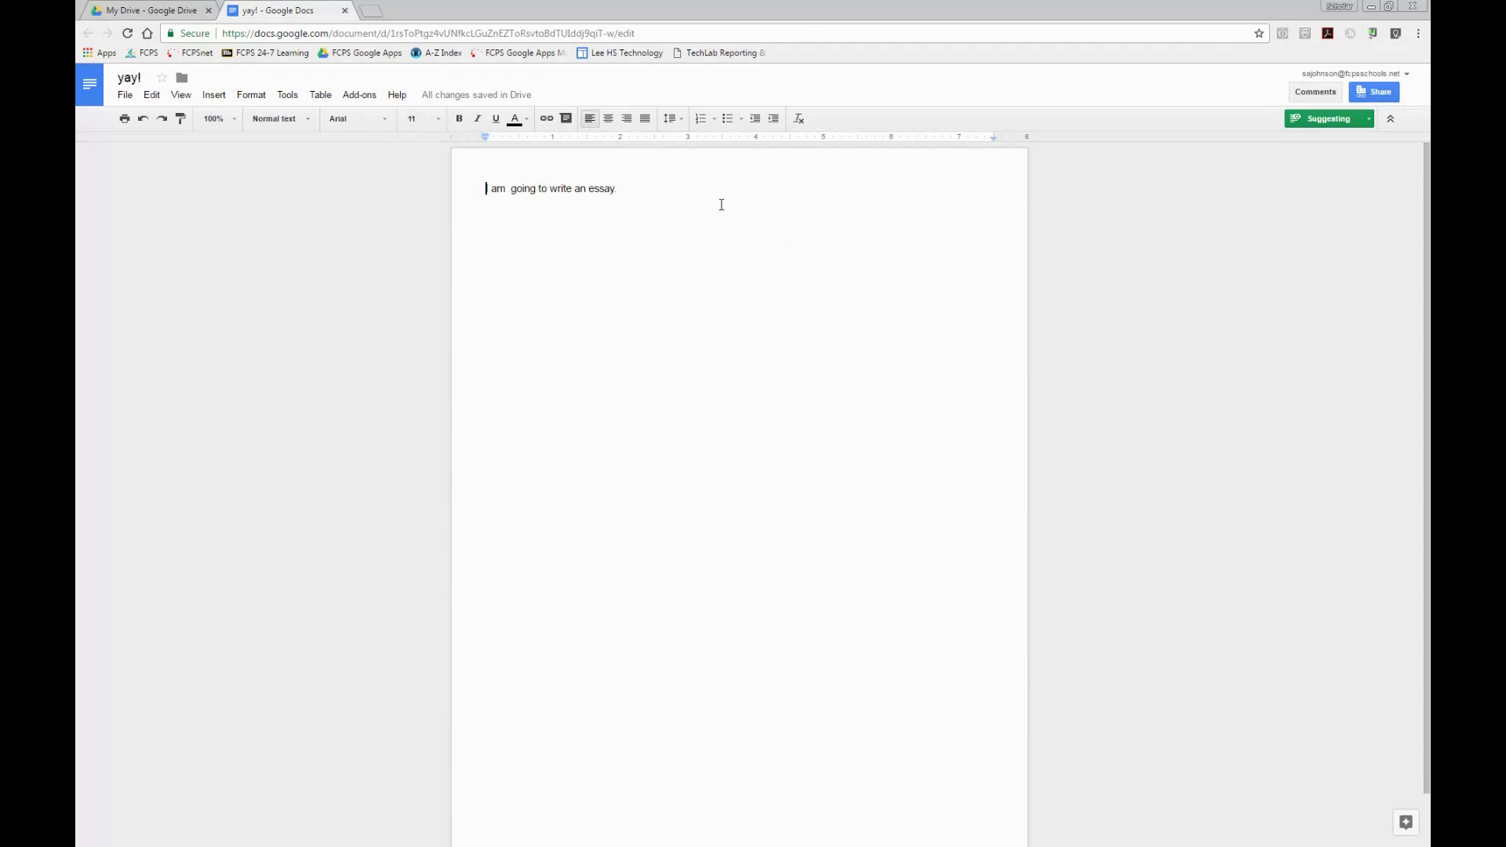
left_click(345, 10)
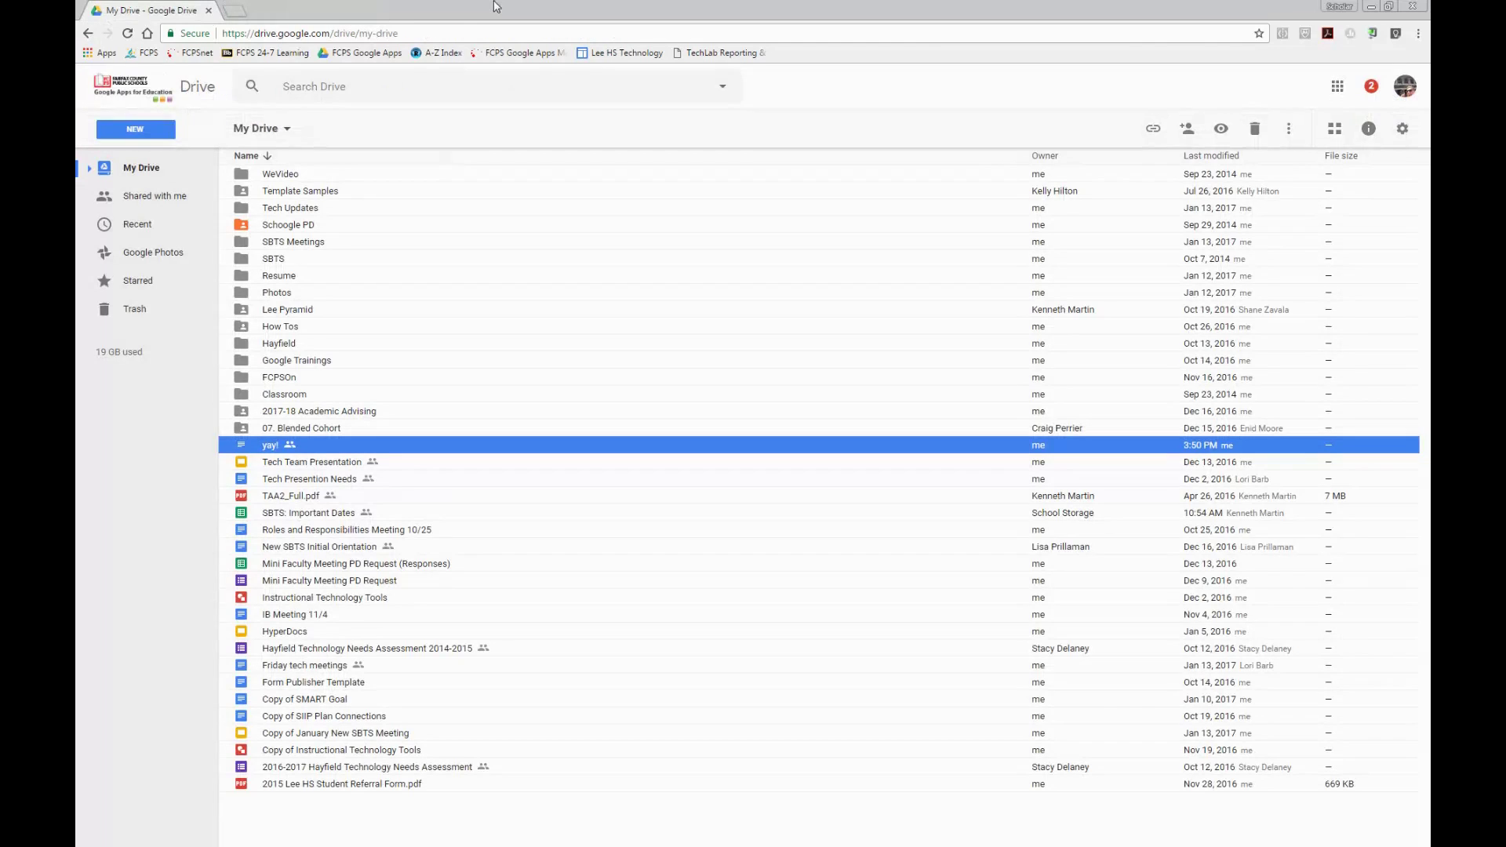
double_click(274, 448)
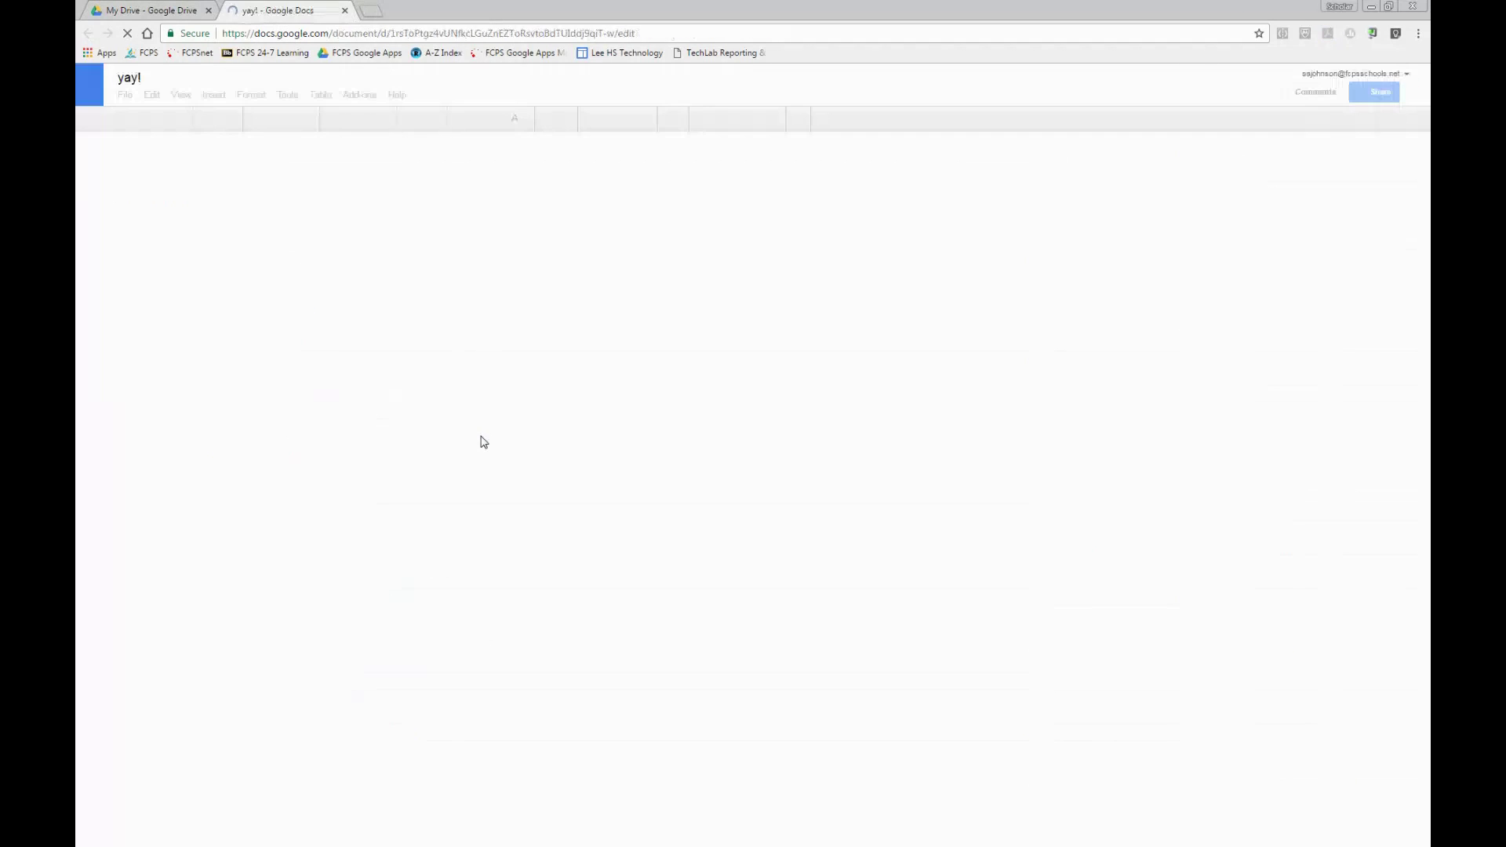